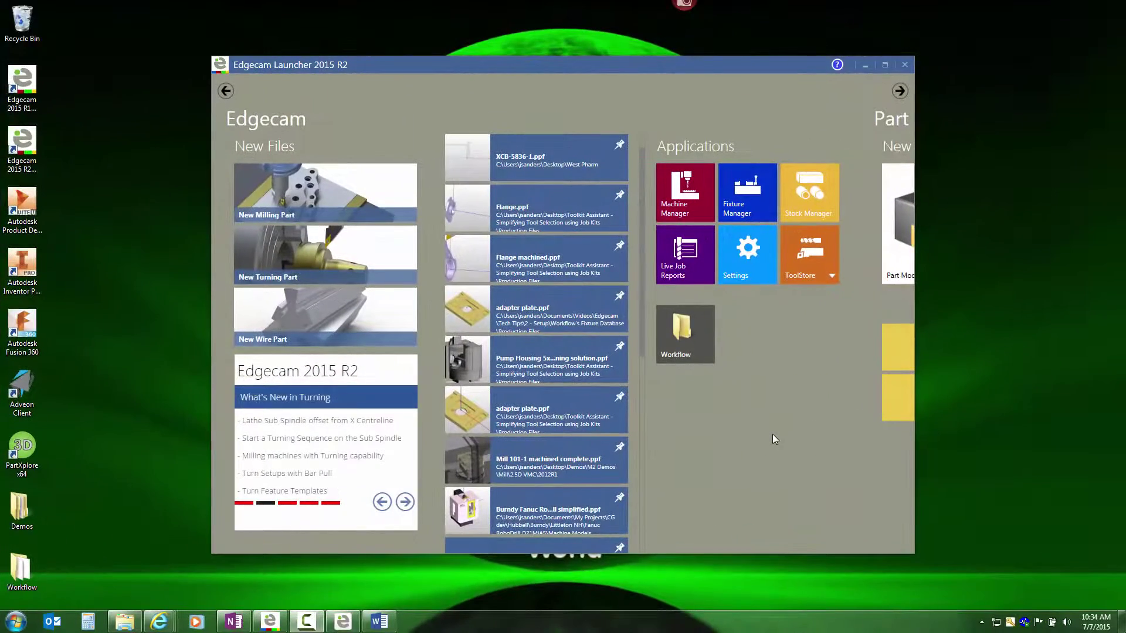
# Launch the Toolkit Assistant from the ToolStore applications in Edgecam Launcher 2015 R2
pyautogui.click(808, 264)
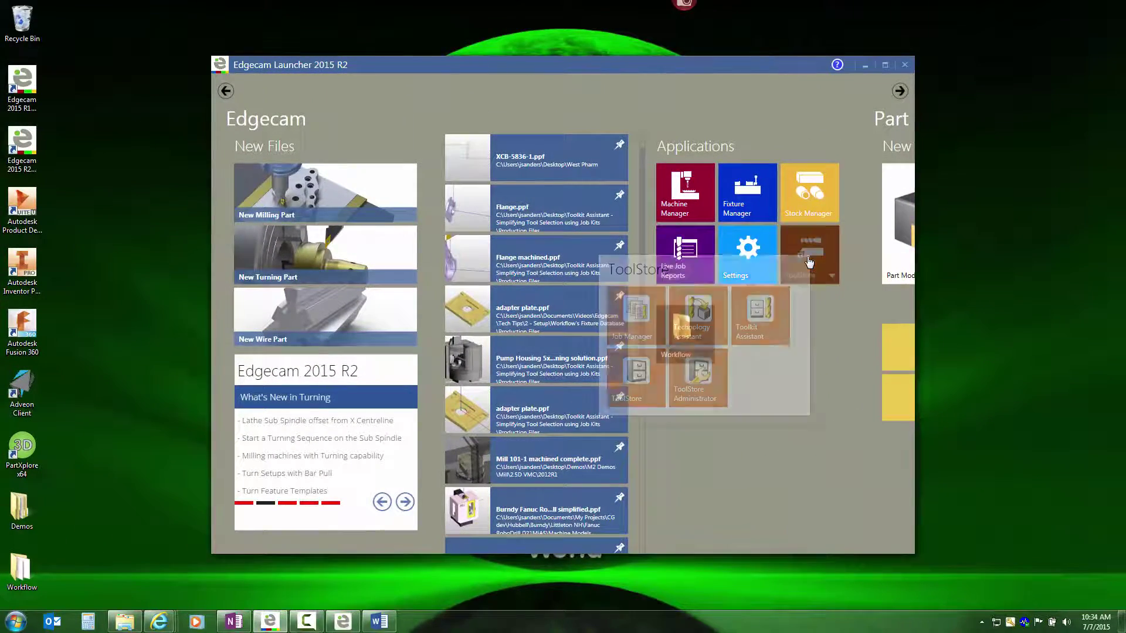
pyautogui.click(754, 327)
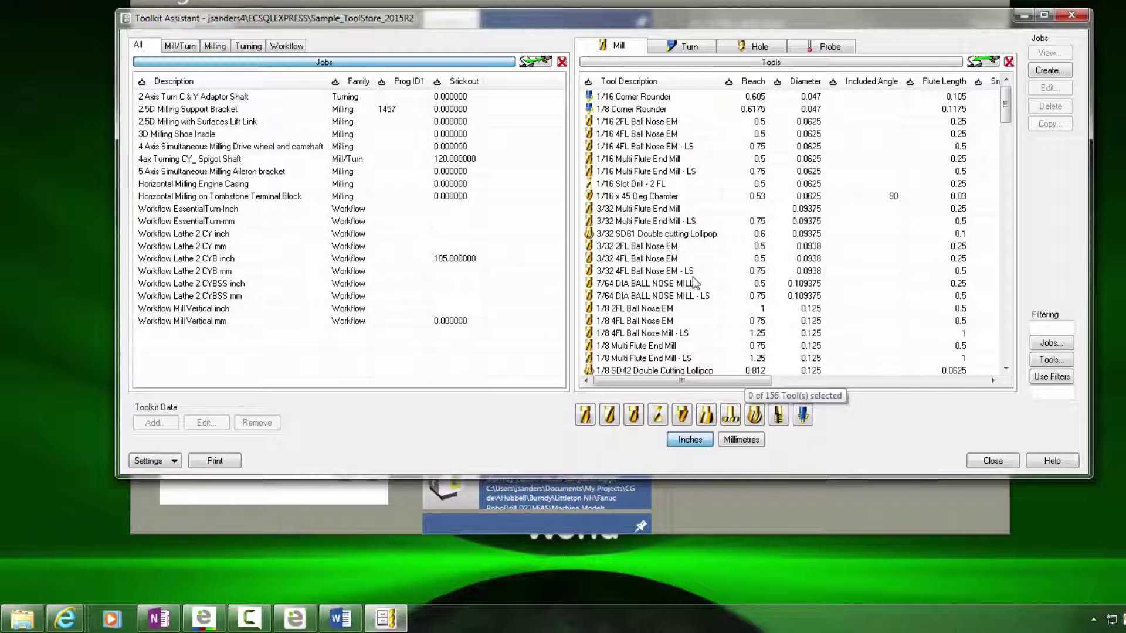
# Create a job kit described as 'Example 1' in the new family 'Example'
pyautogui.rightClick(268, 363)
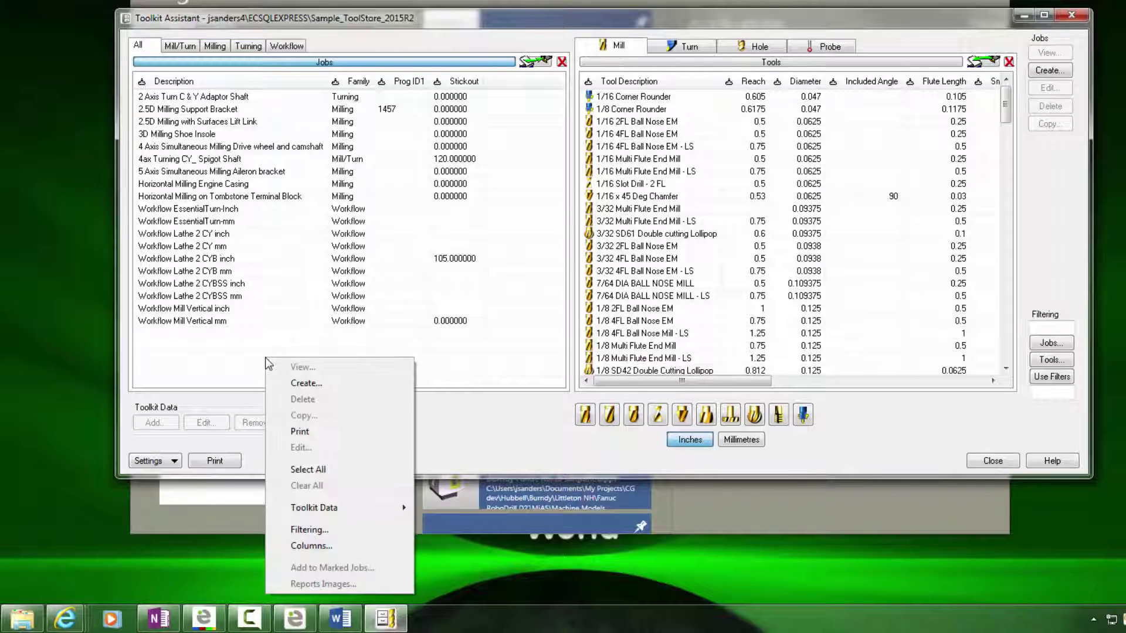
pyautogui.click(322, 386)
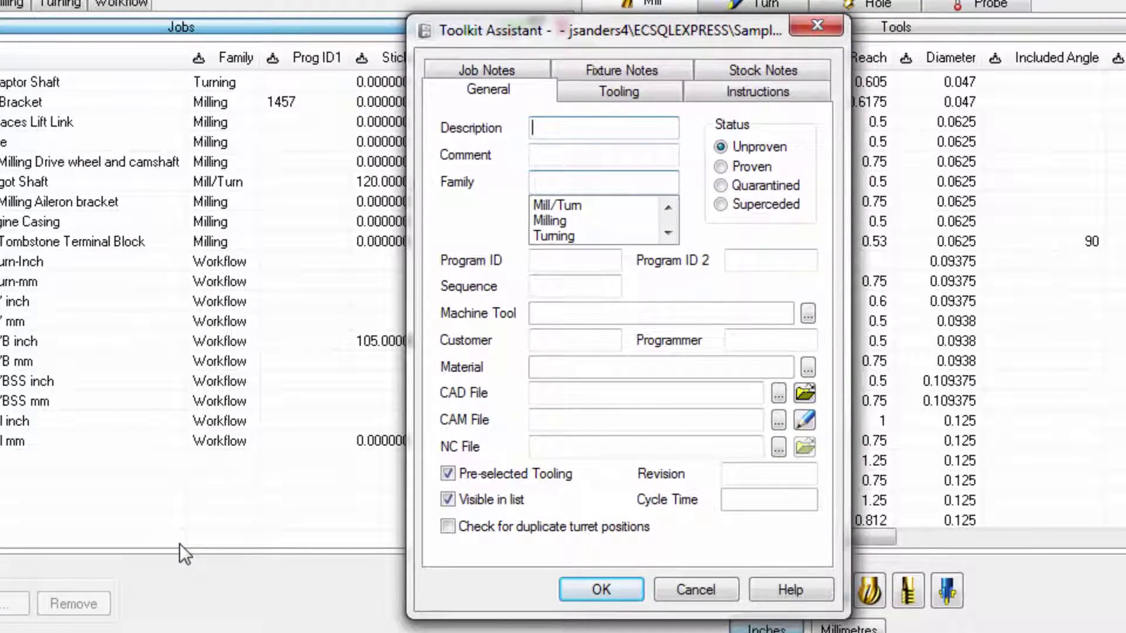
pyautogui.write('Example 1')
pyautogui.click(564, 179)
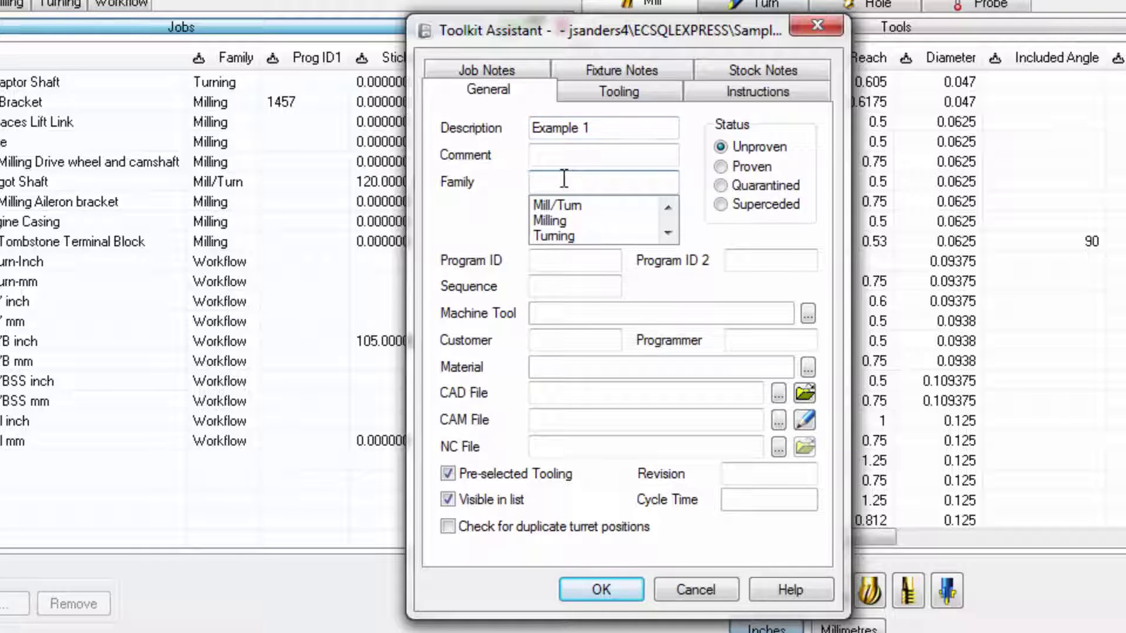
pyautogui.write('Example')
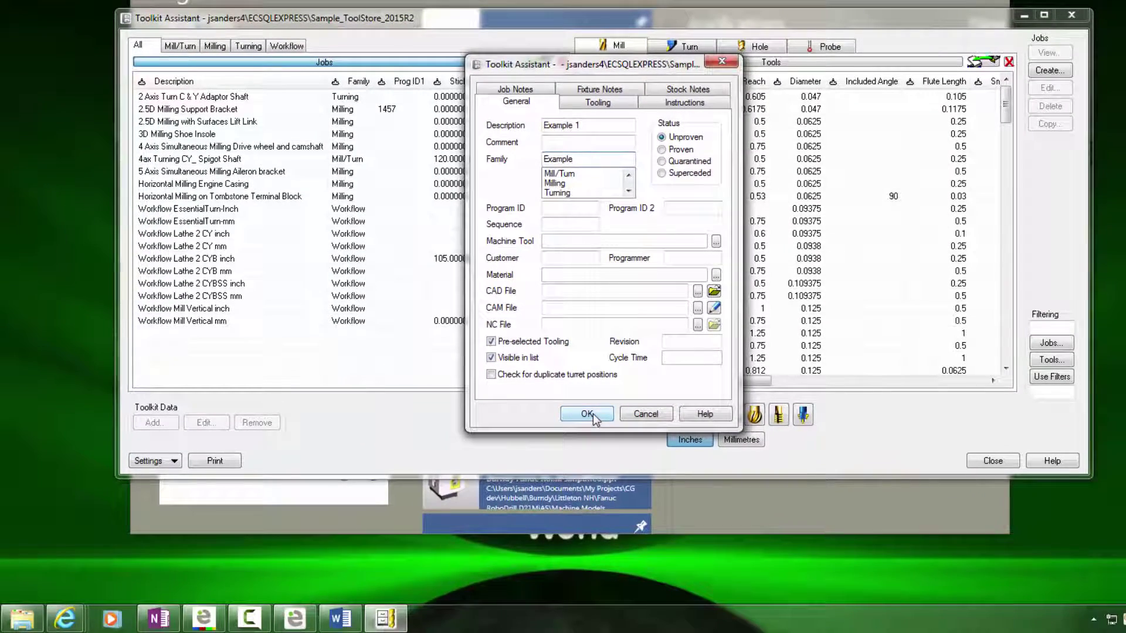
pyautogui.click(587, 414)
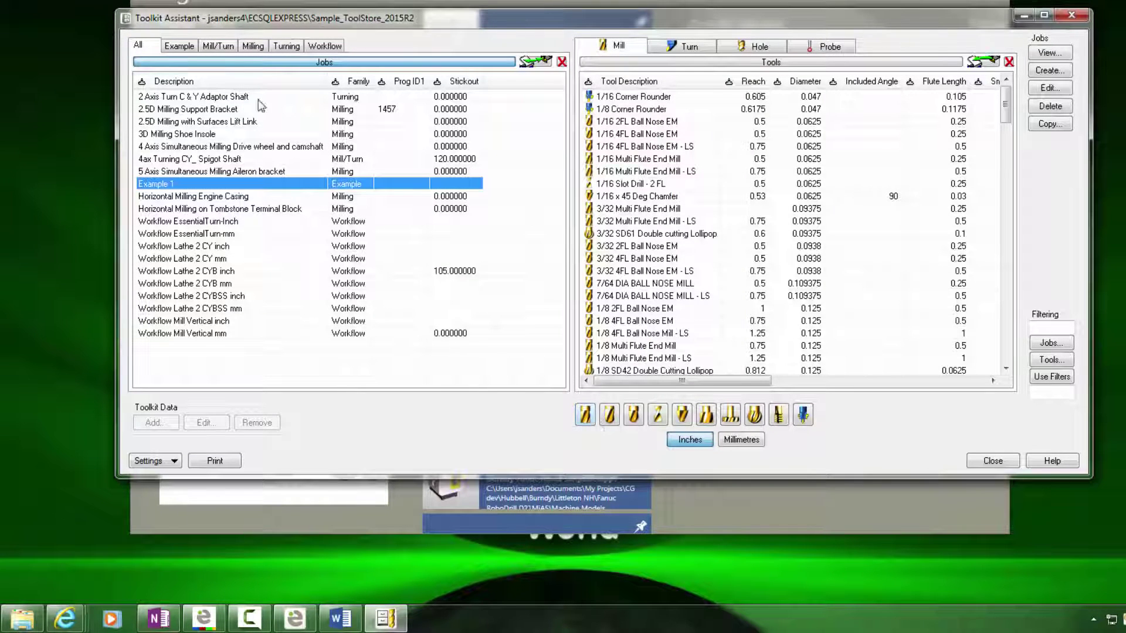
# Filter the tool list to face mills and add 2 IN Face Mill x 45 Degree to Example 1
pyautogui.click(178, 47)
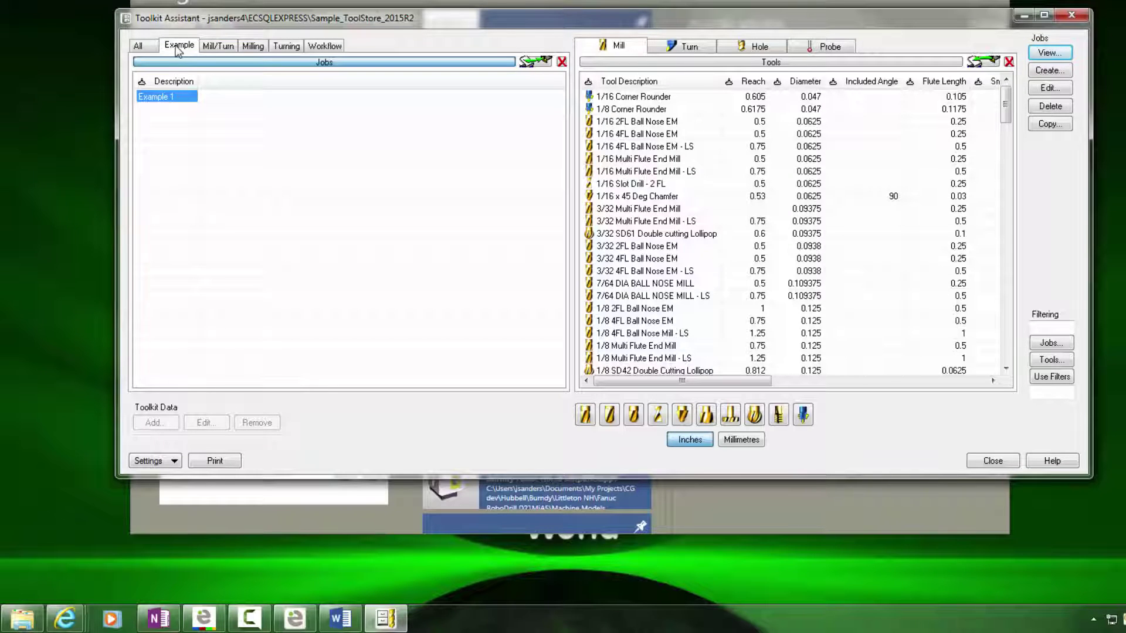
pyautogui.click(141, 46)
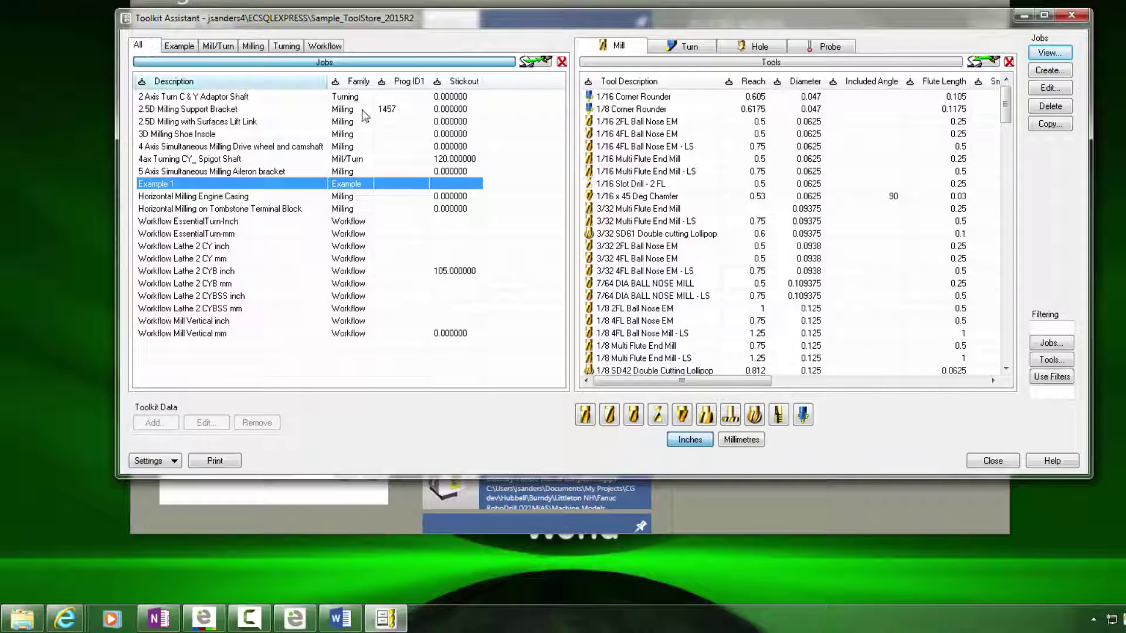
pyautogui.click(706, 415)
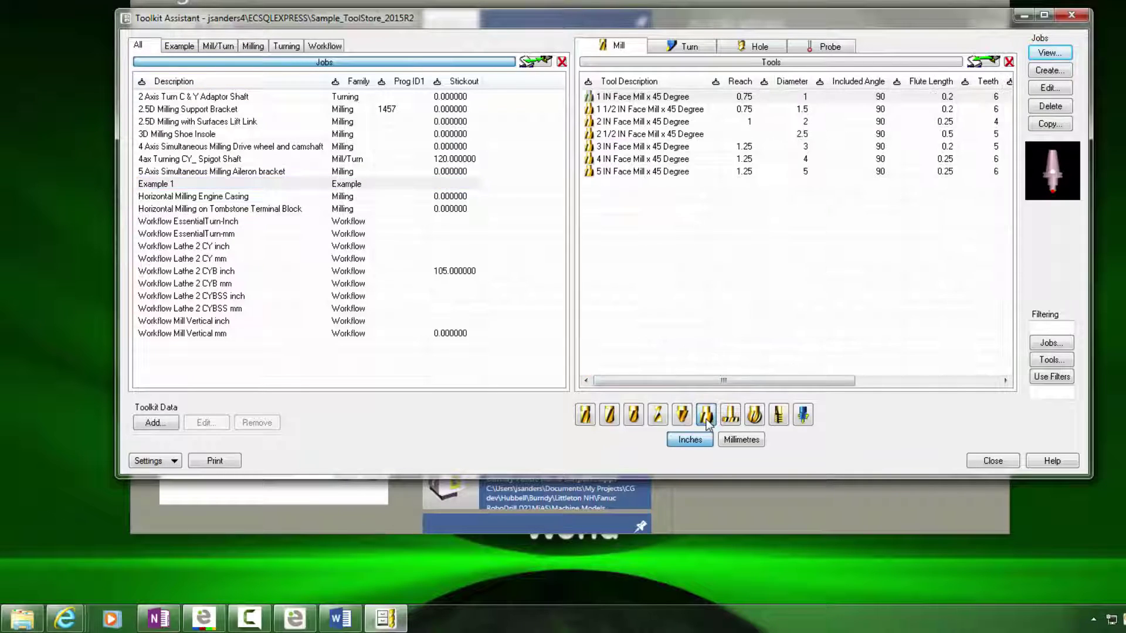
pyautogui.click(609, 121)
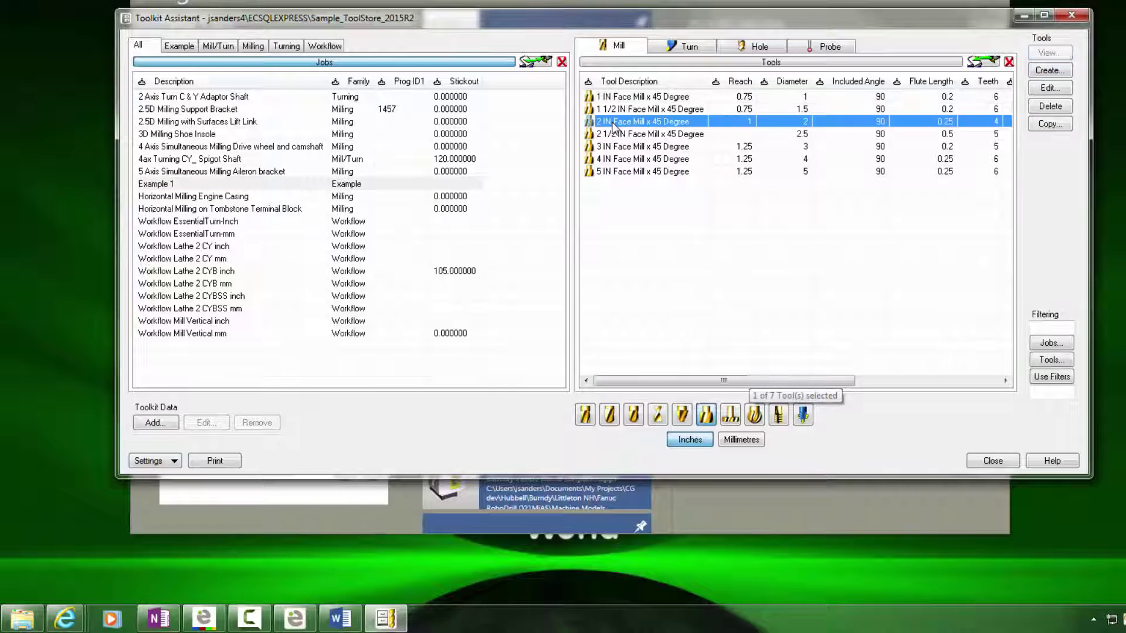
pyautogui.moveTo(182, 146); pyautogui.dragTo(181, 188)
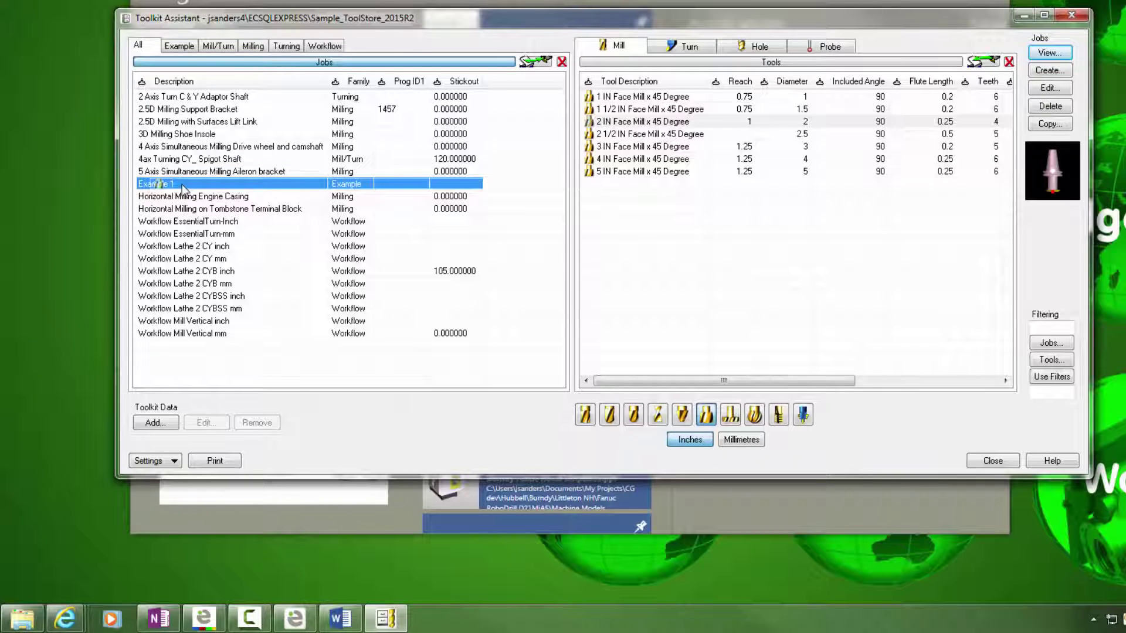
pyautogui.doubleClick(182, 184)
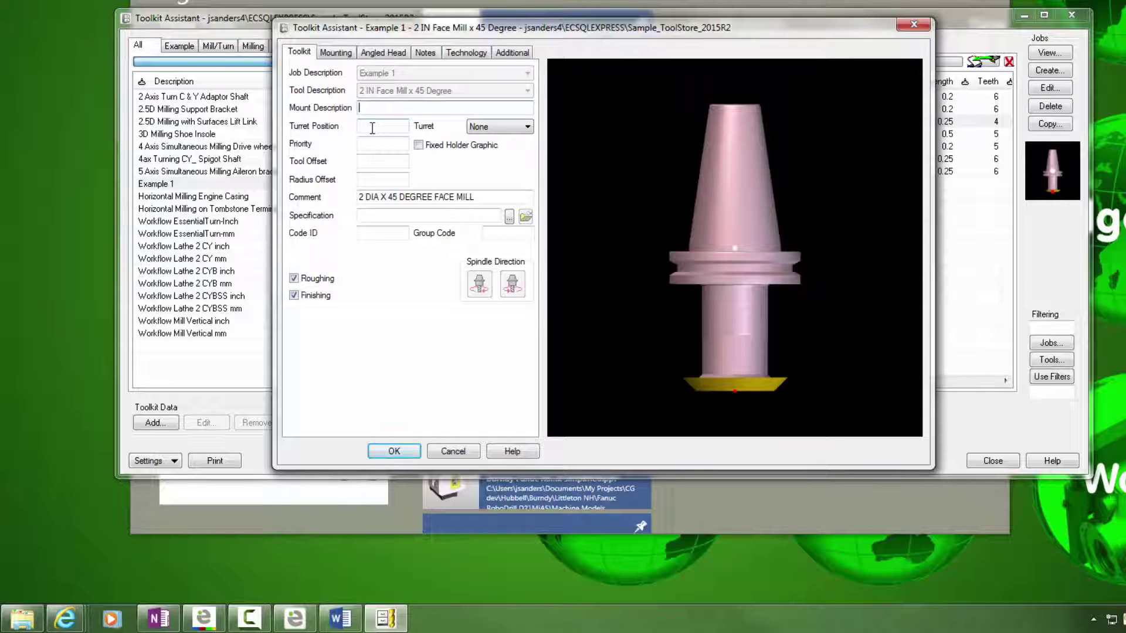
pyautogui.click(373, 128)
pyautogui.click(336, 53)
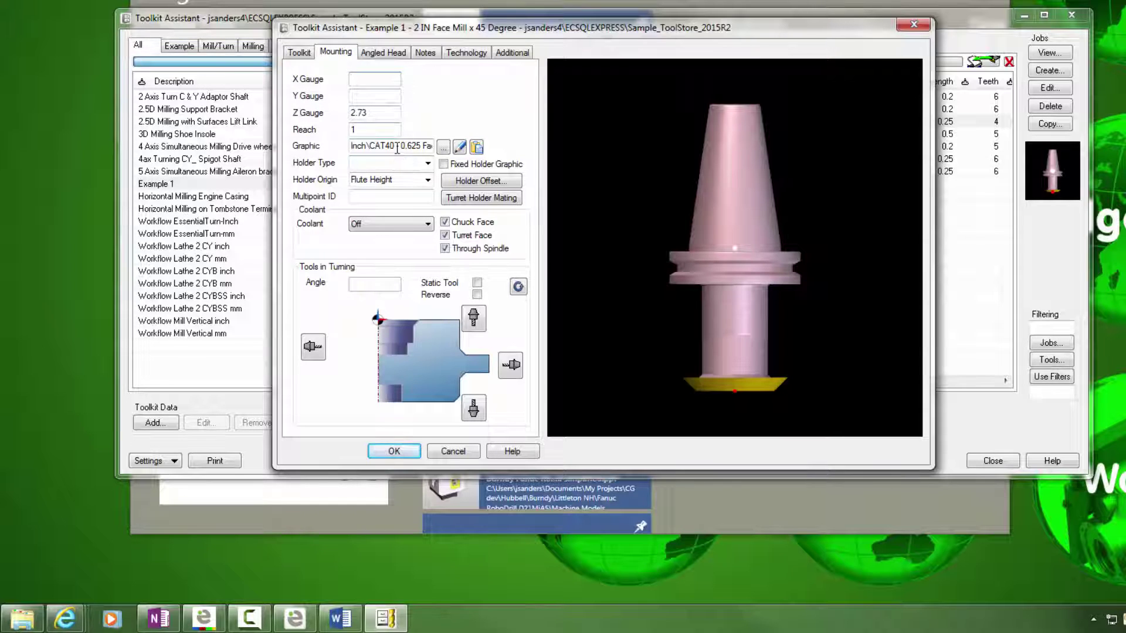
pyautogui.click(465, 54)
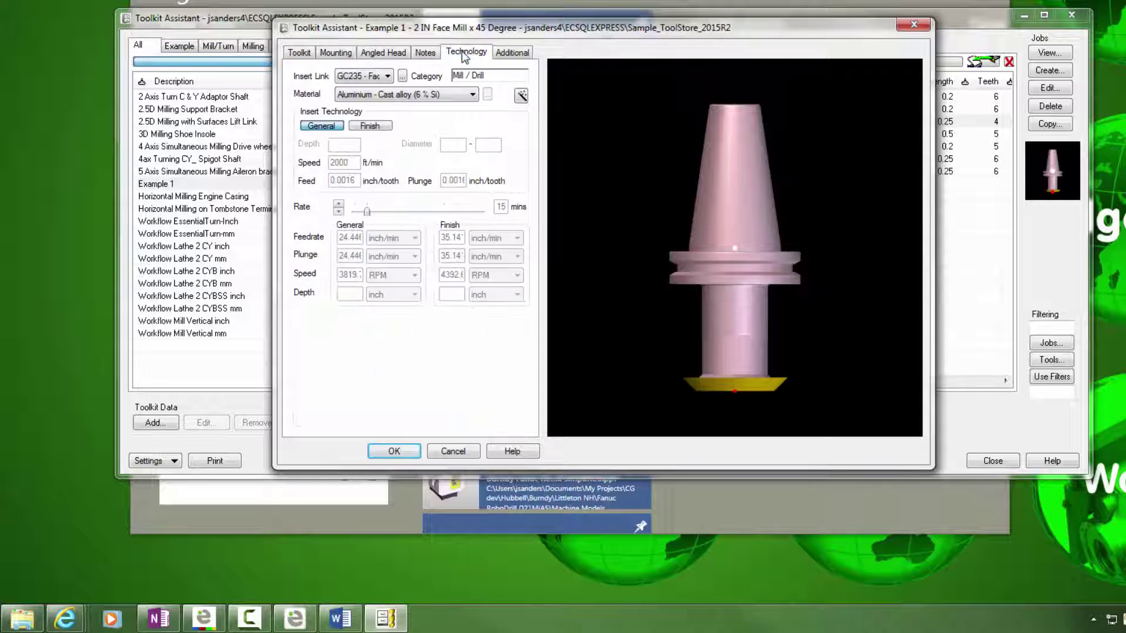
pyautogui.click(390, 452)
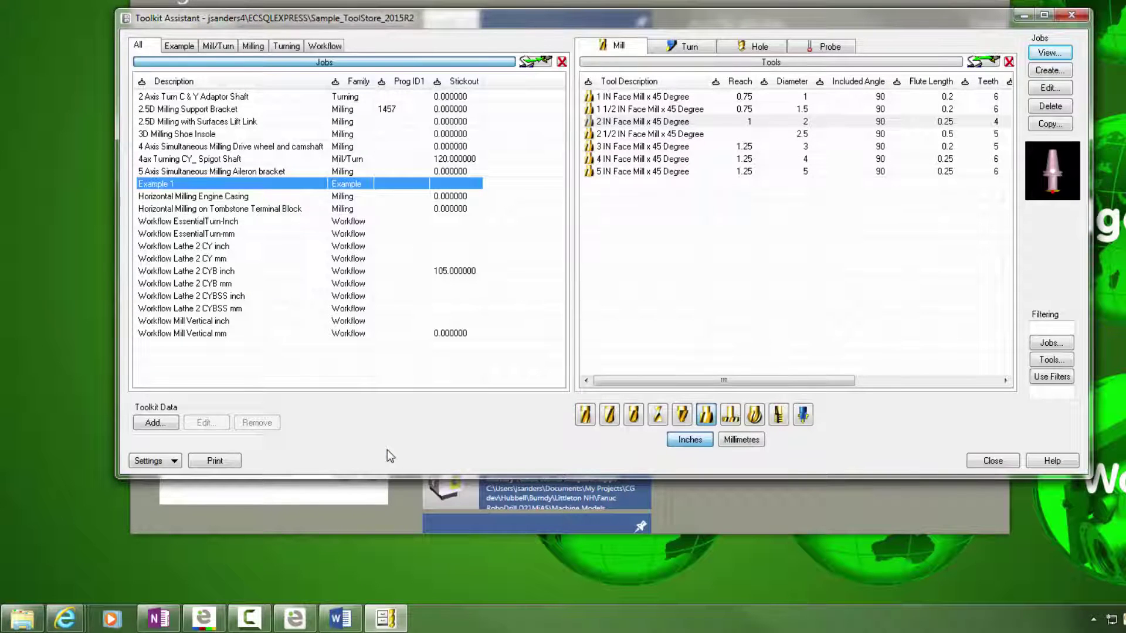
# Add the 1/2 Multi Flute End Mill to Example 1 at turret position 2
pyautogui.click(585, 416)
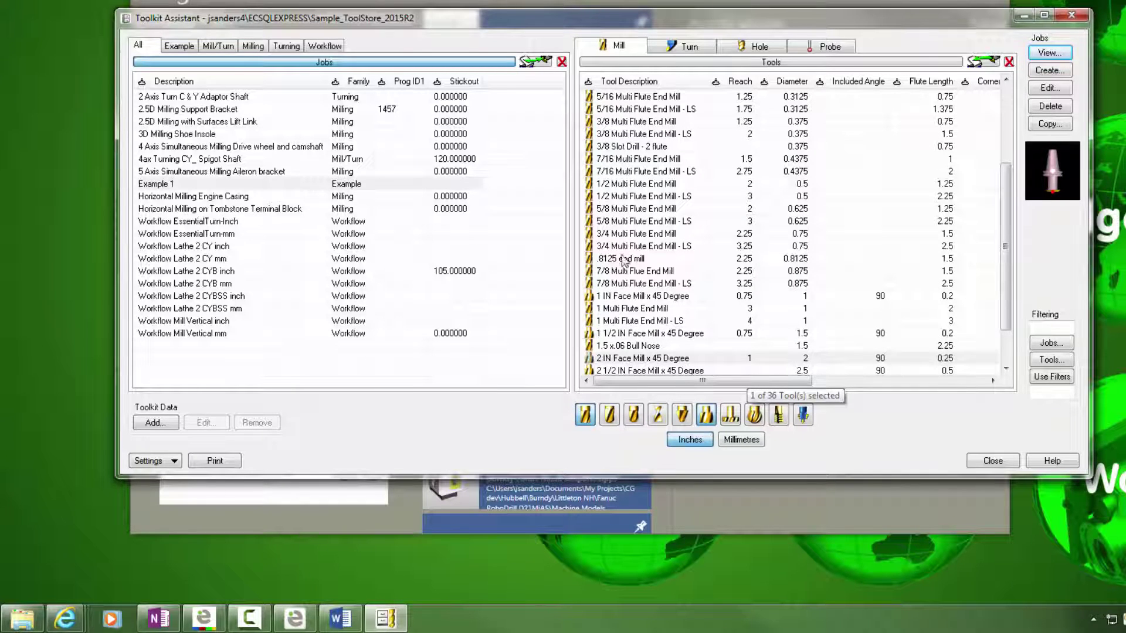
pyautogui.click(621, 185)
pyautogui.click(236, 198)
pyautogui.doubleClick(234, 185)
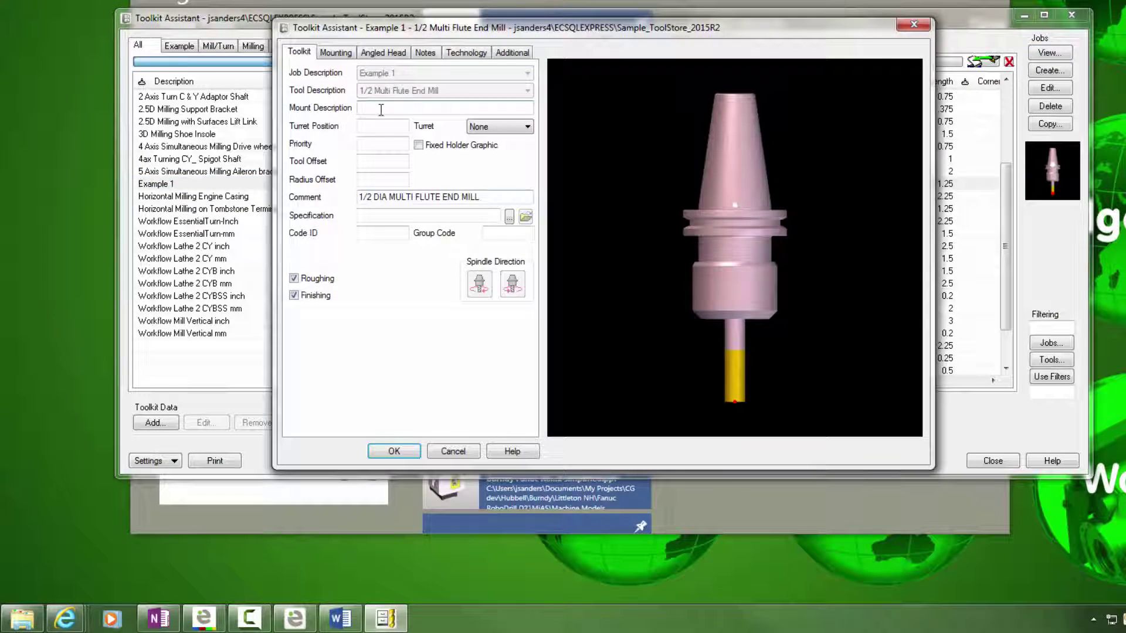
pyautogui.click(376, 130)
pyautogui.write('2')
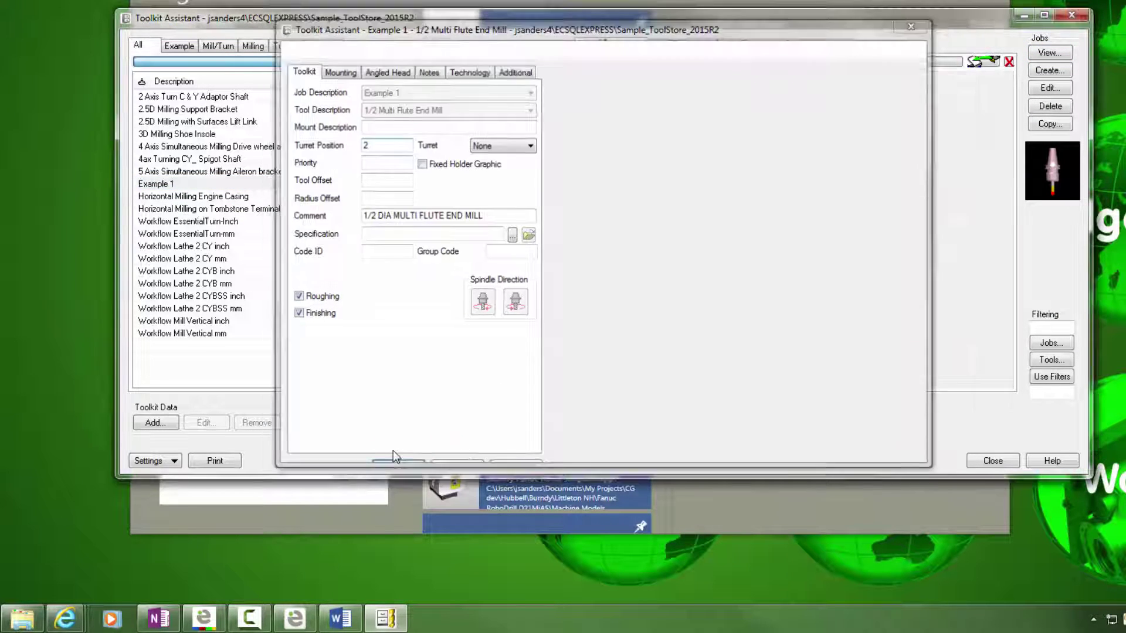
pyautogui.click(393, 451)
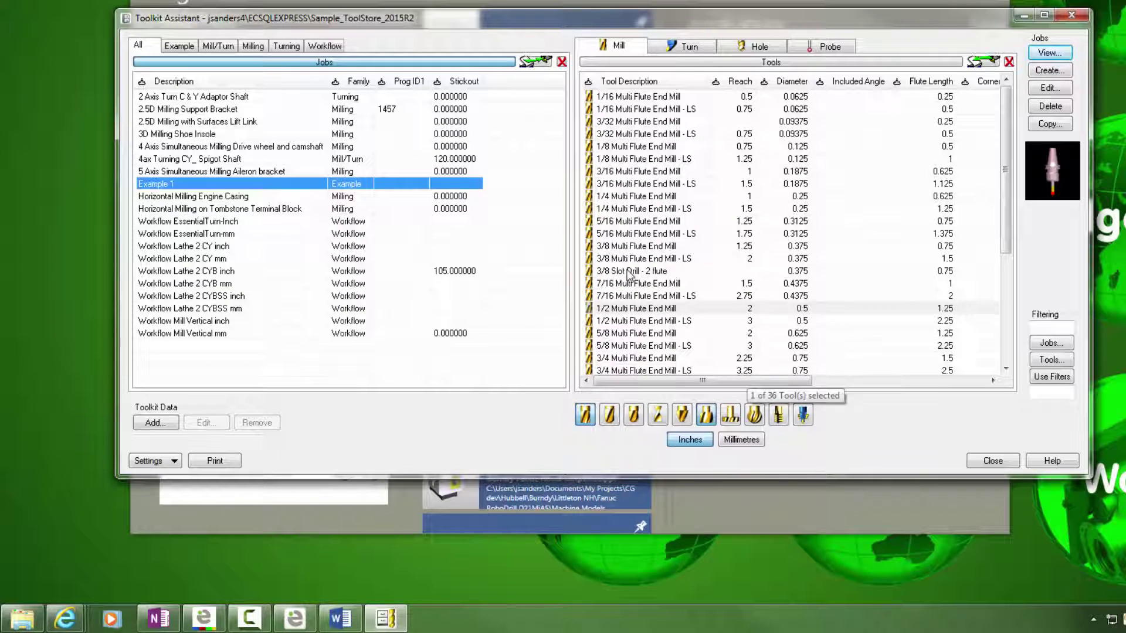
# Add the 3/4 Multi Flute End Mill to Example 1 at turret position 3
pyautogui.click(624, 358)
pyautogui.moveTo(176, 246); pyautogui.dragTo(193, 189)
pyautogui.doubleClick(194, 185)
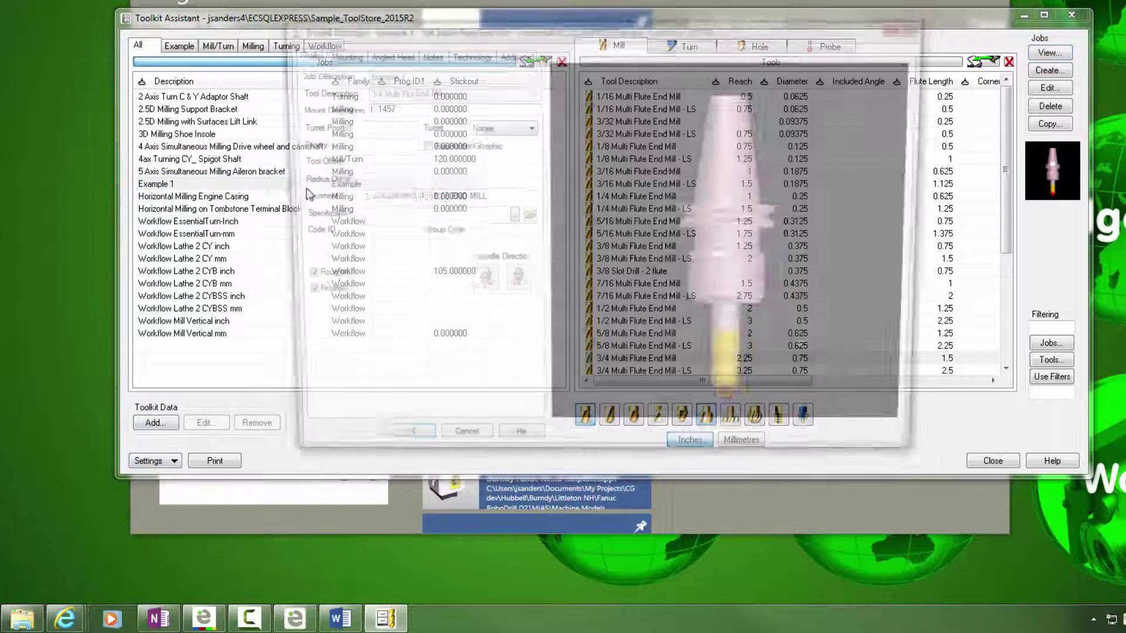
pyautogui.click(381, 127)
pyautogui.write('3')
pyautogui.click(395, 451)
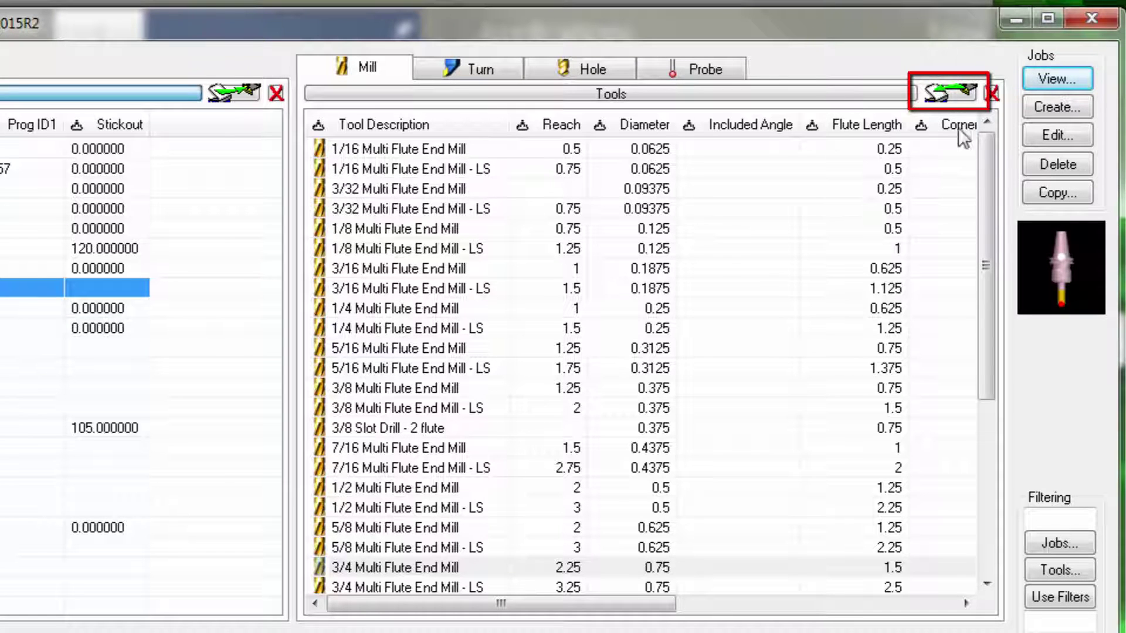
# Show only the tools used by the selected job, with Example 1 selected
pyautogui.click(950, 95)
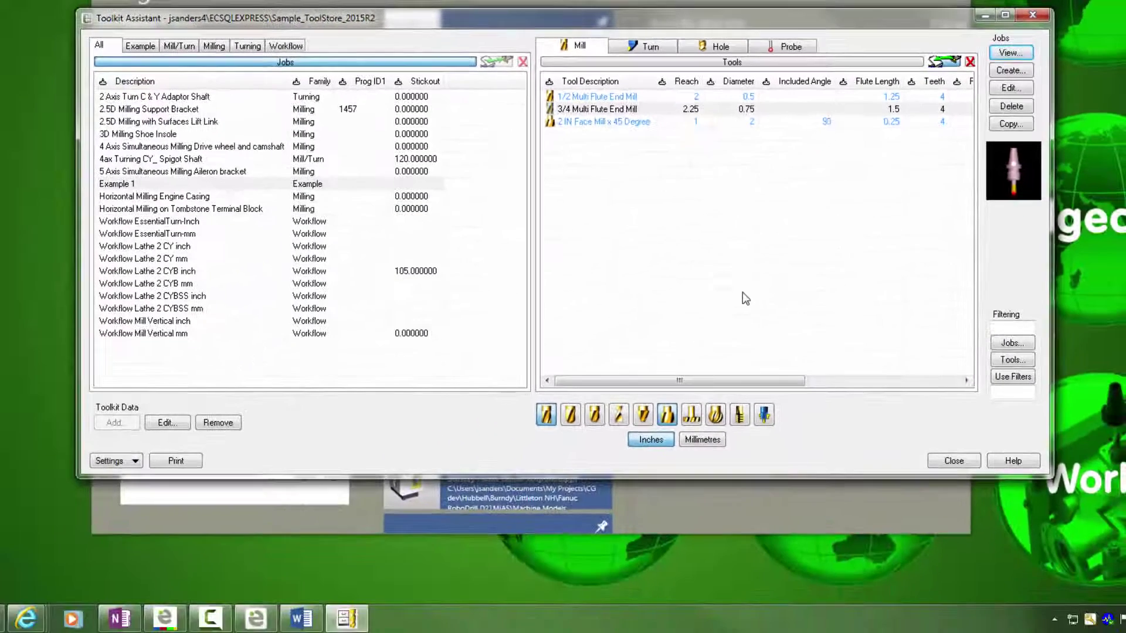
pyautogui.click(684, 380)
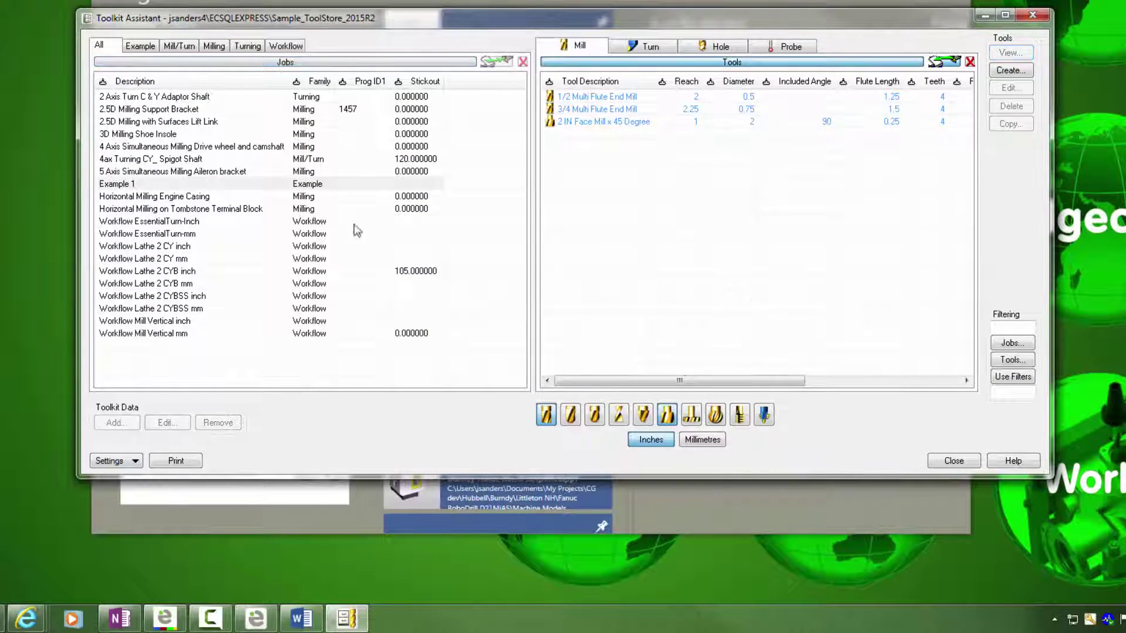
pyautogui.click(123, 185)
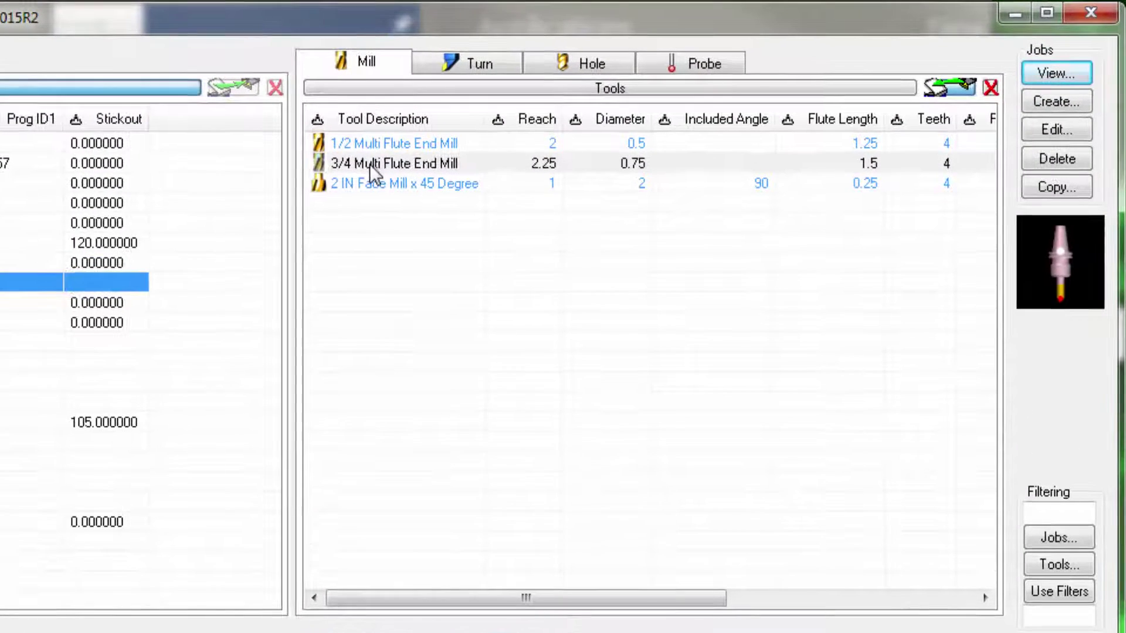
# Change the 3/4 Multi Flute End Mill's Example 1 turret position from 3 to 13
pyautogui.rightClick(370, 164)
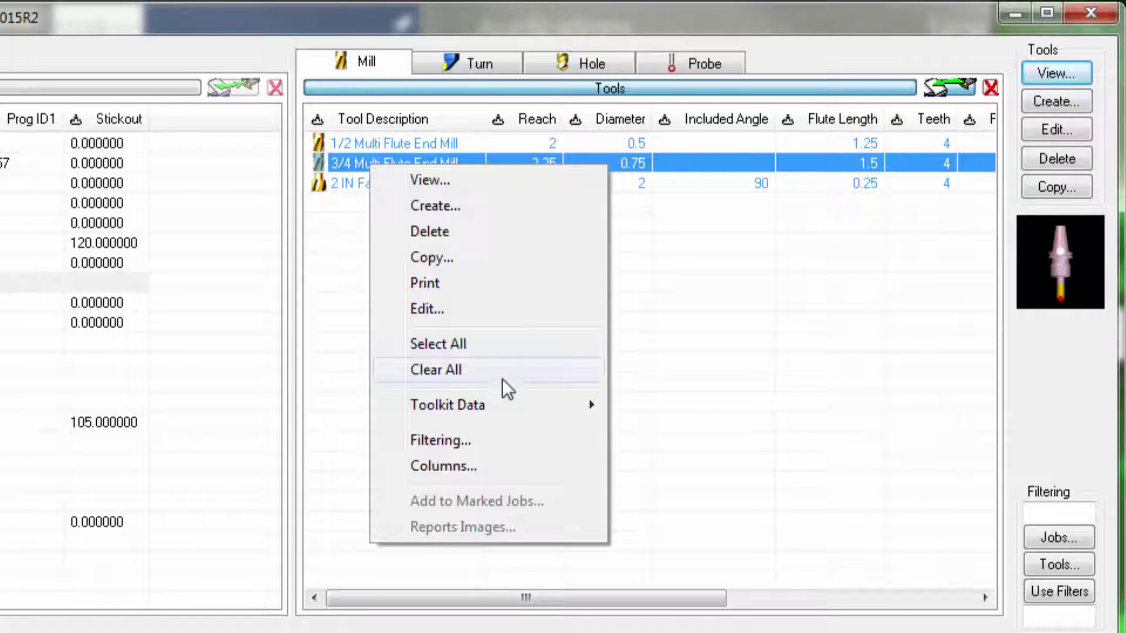
pyautogui.moveTo(503, 413)
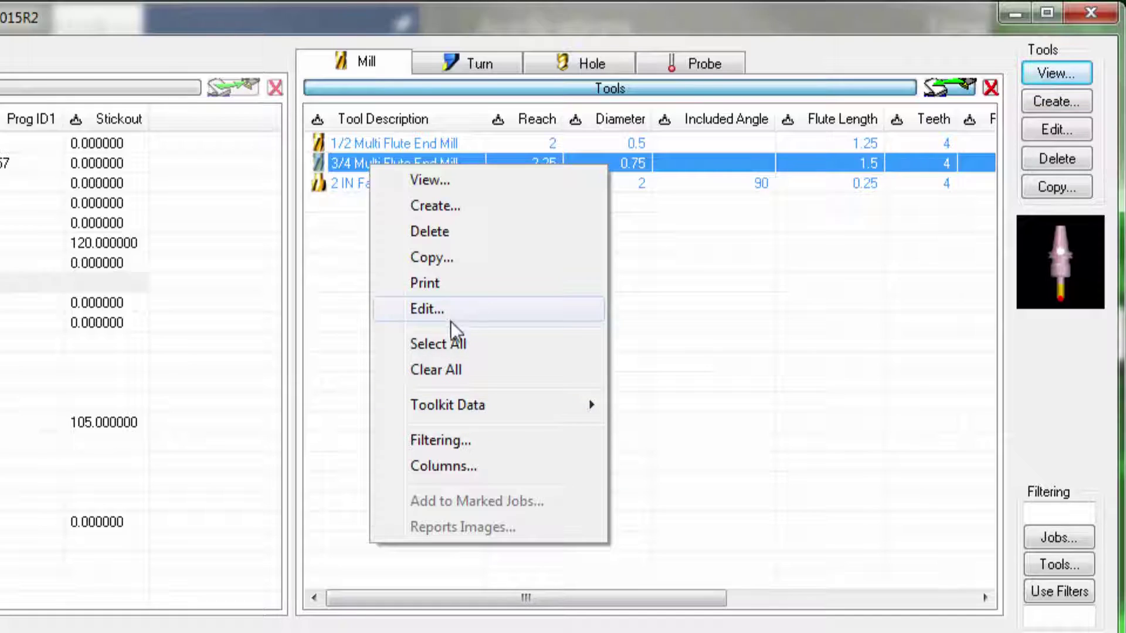
pyautogui.moveTo(481, 411)
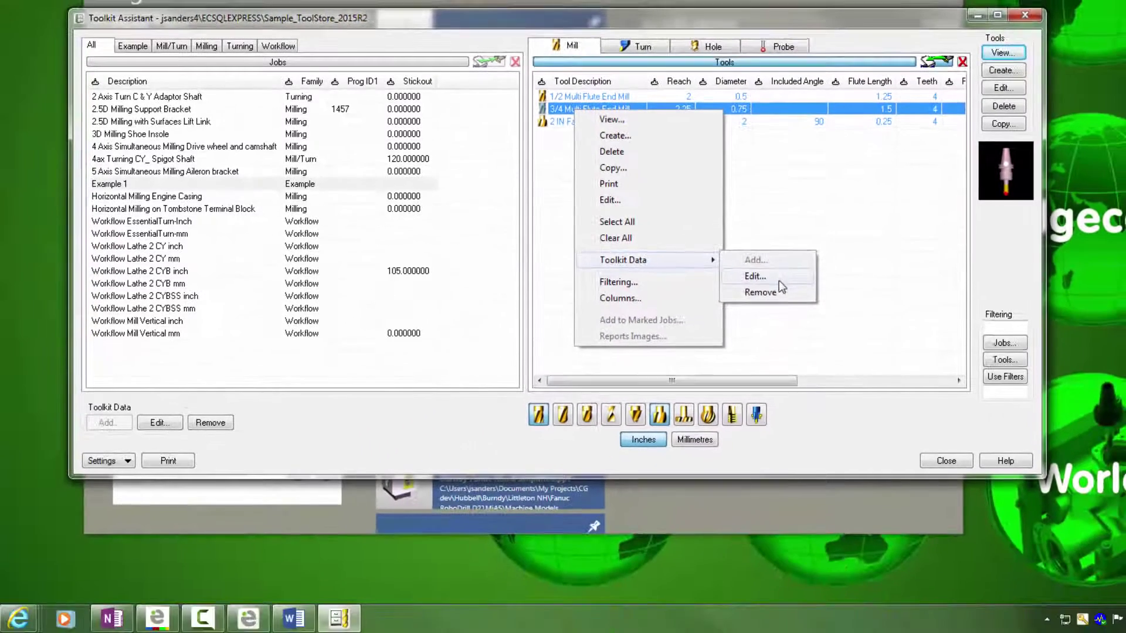
pyautogui.click(698, 438)
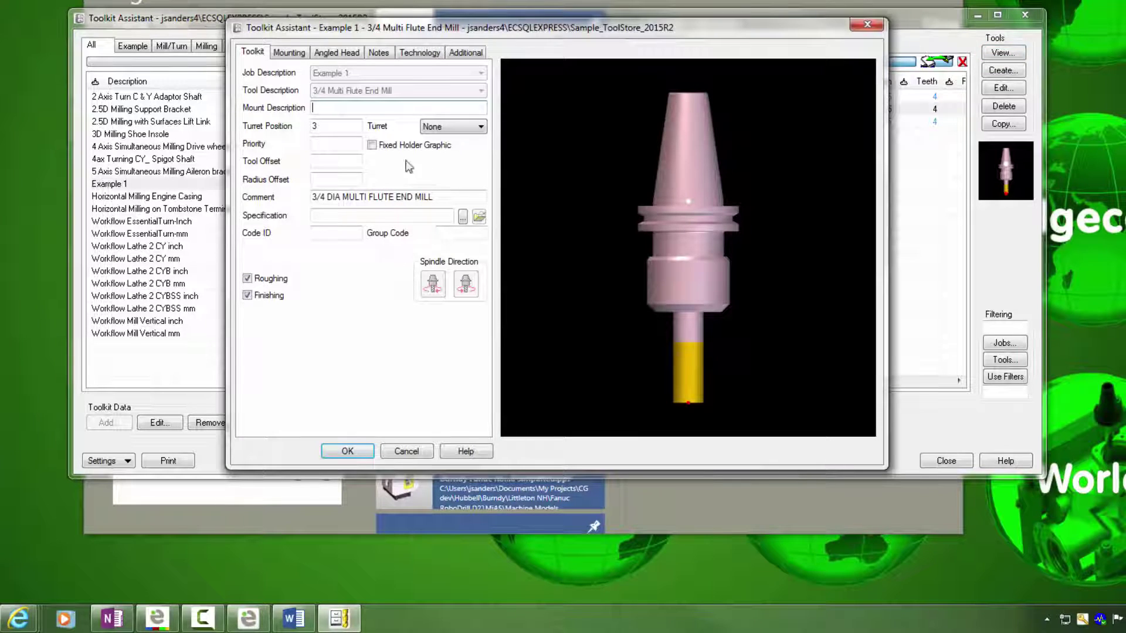
pyautogui.click(314, 126)
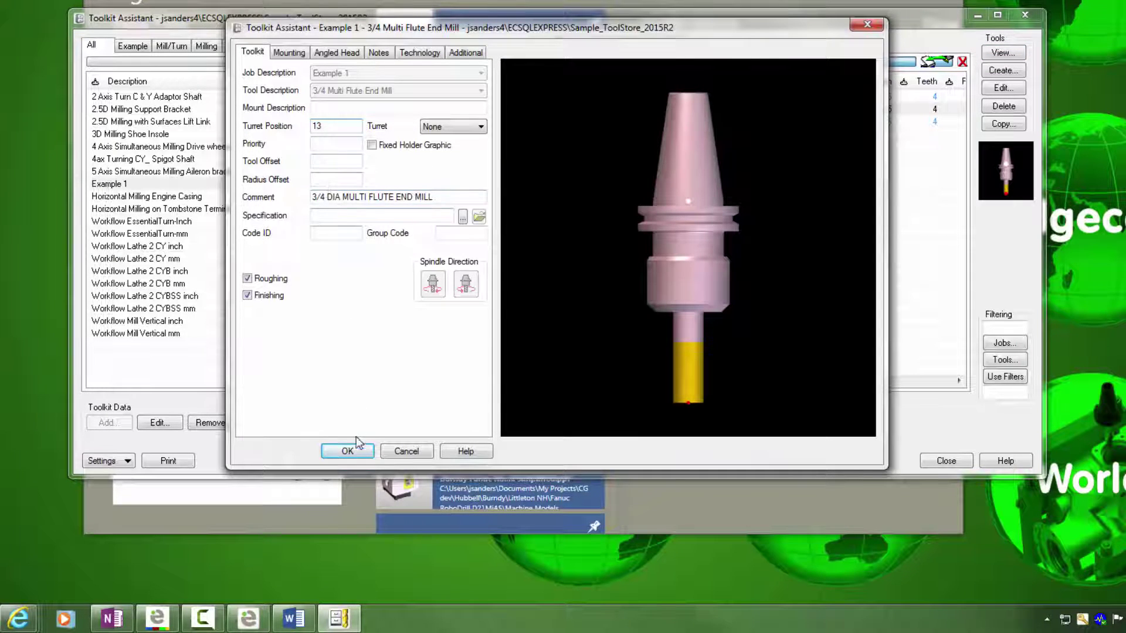
pyautogui.click(348, 452)
pyautogui.rightClick(581, 111)
# In the 3/4 end mill's tool definition, set Example 1's turret position to 14 and save
pyautogui.click(613, 201)
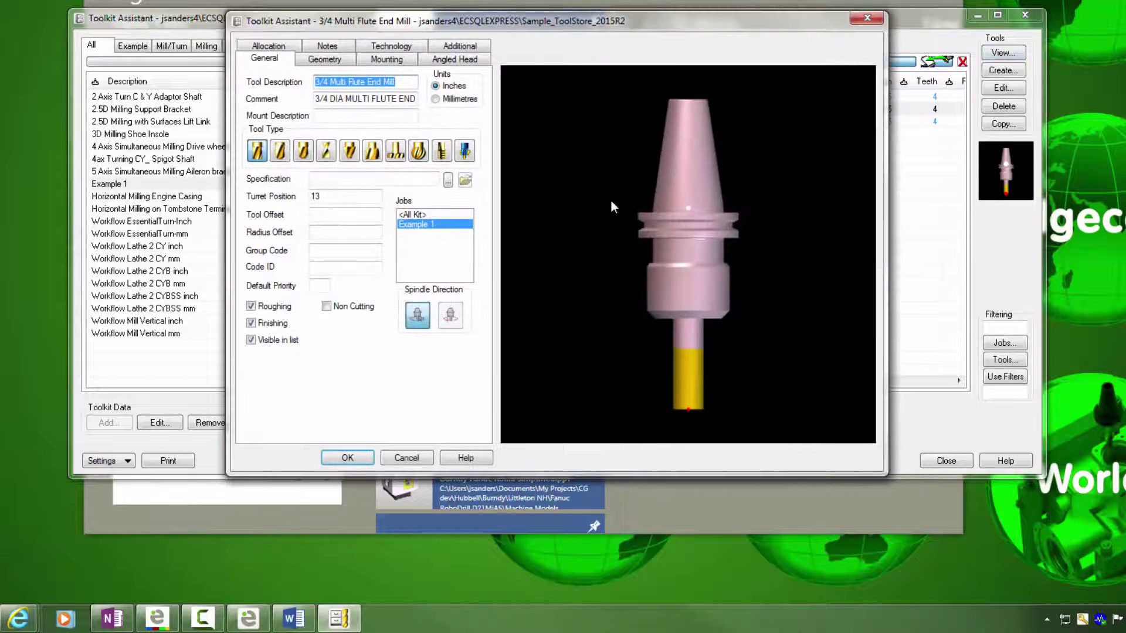
pyautogui.click(318, 59)
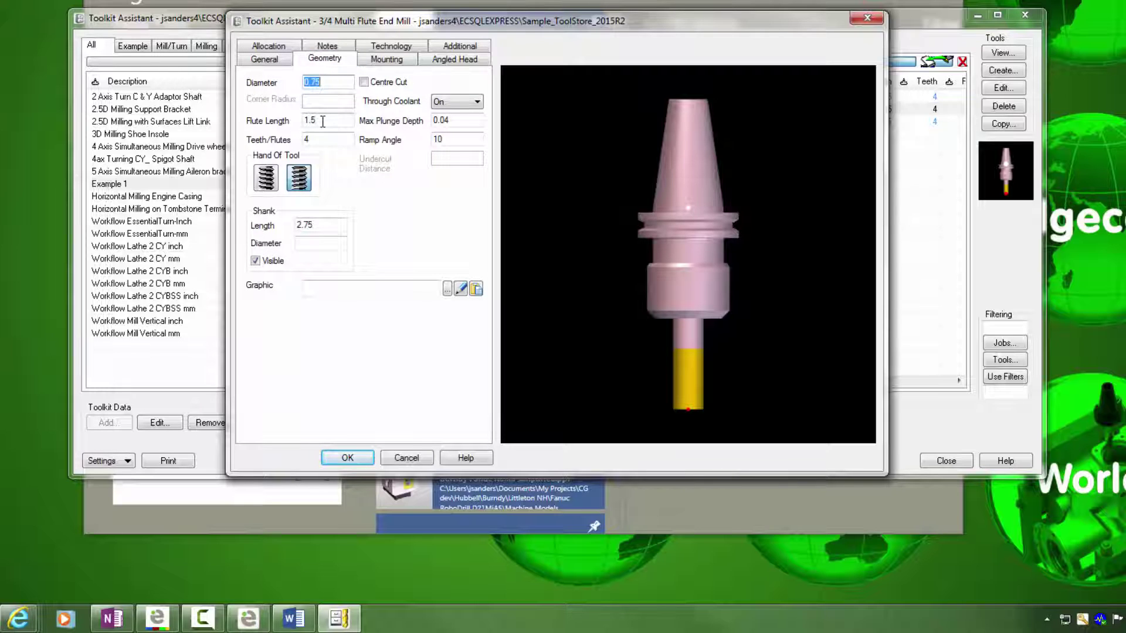
pyautogui.click(263, 59)
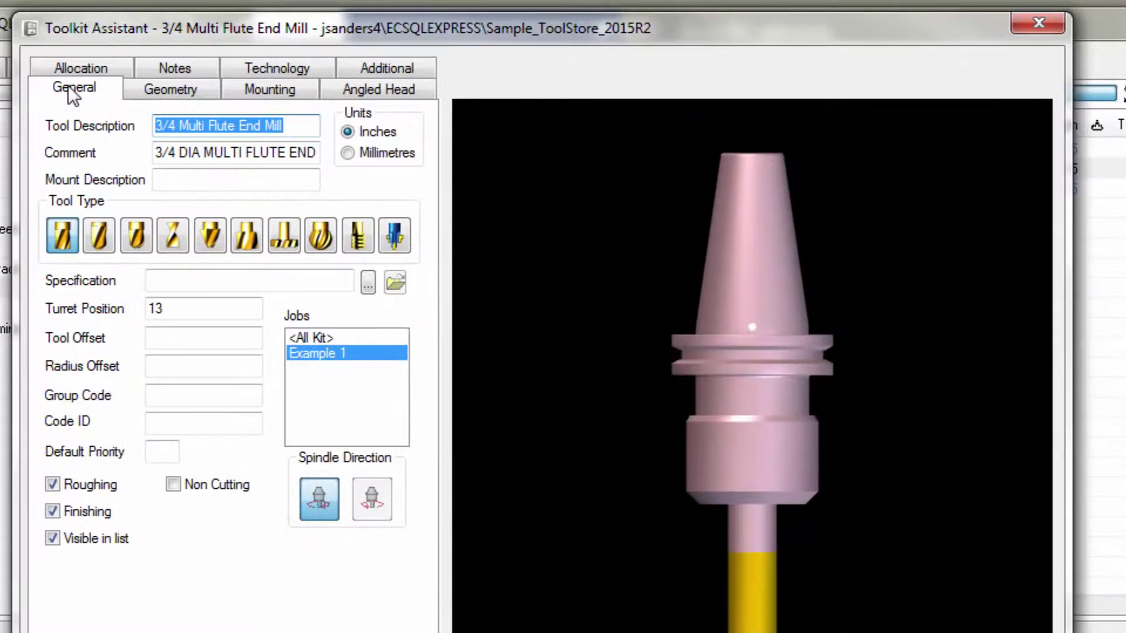
pyautogui.click(328, 337)
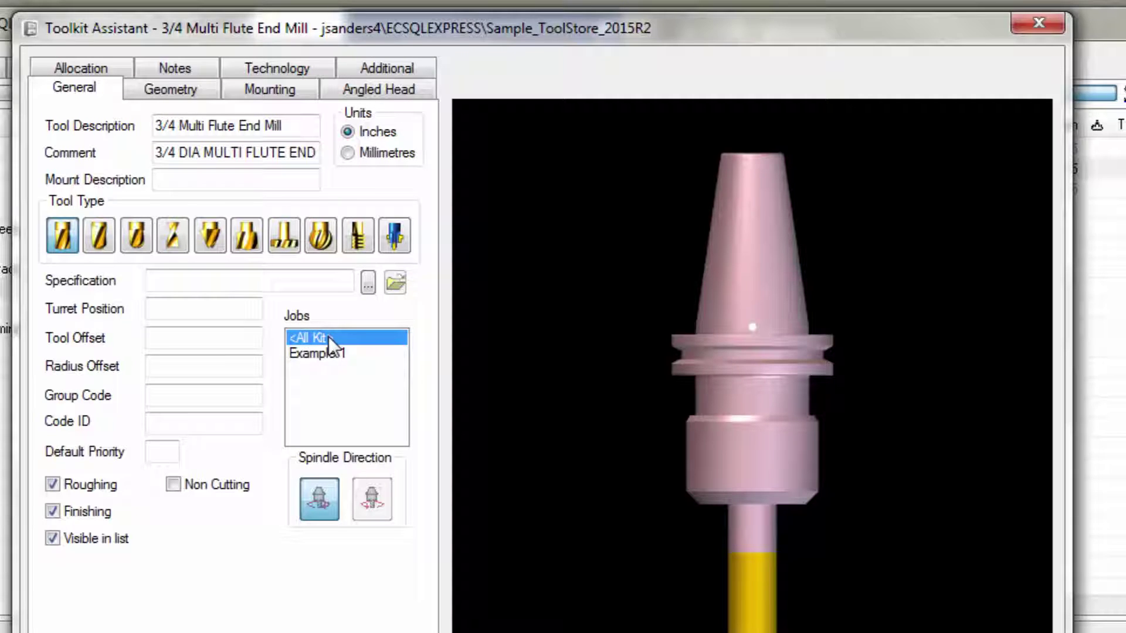
pyautogui.click(179, 310)
pyautogui.click(326, 352)
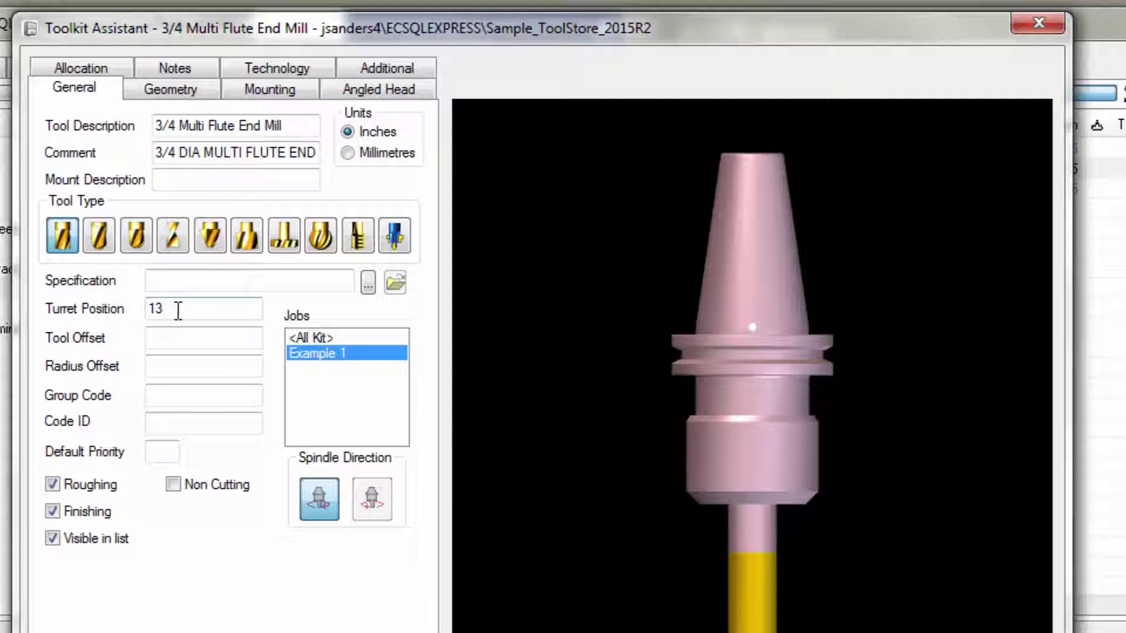
pyautogui.doubleClick(156, 307)
pyautogui.write('14')
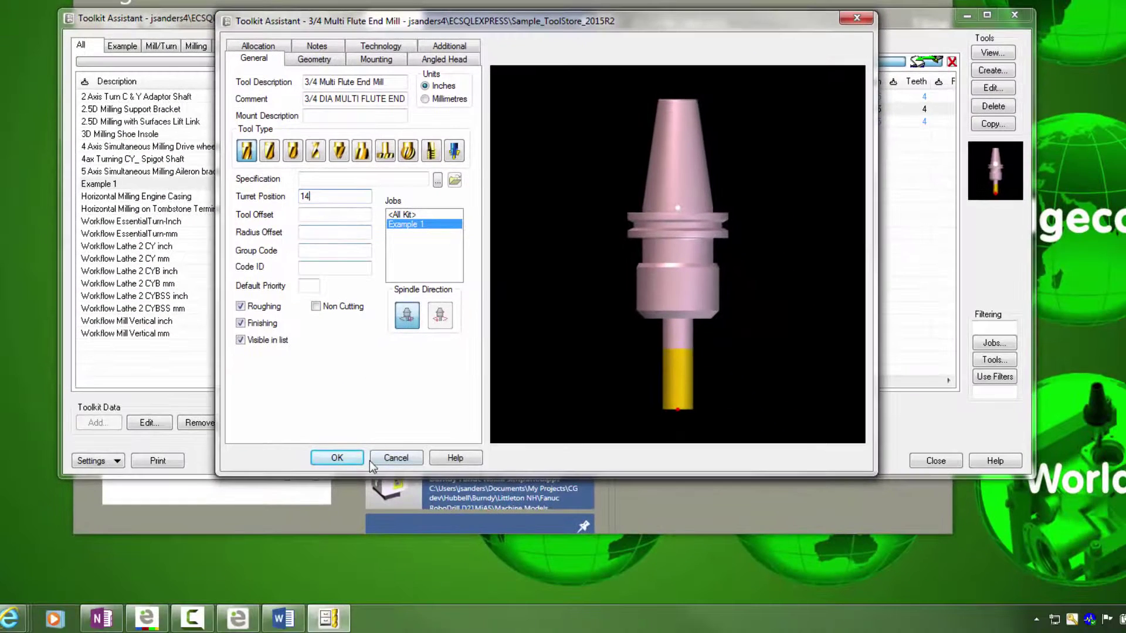
pyautogui.click(302, 530)
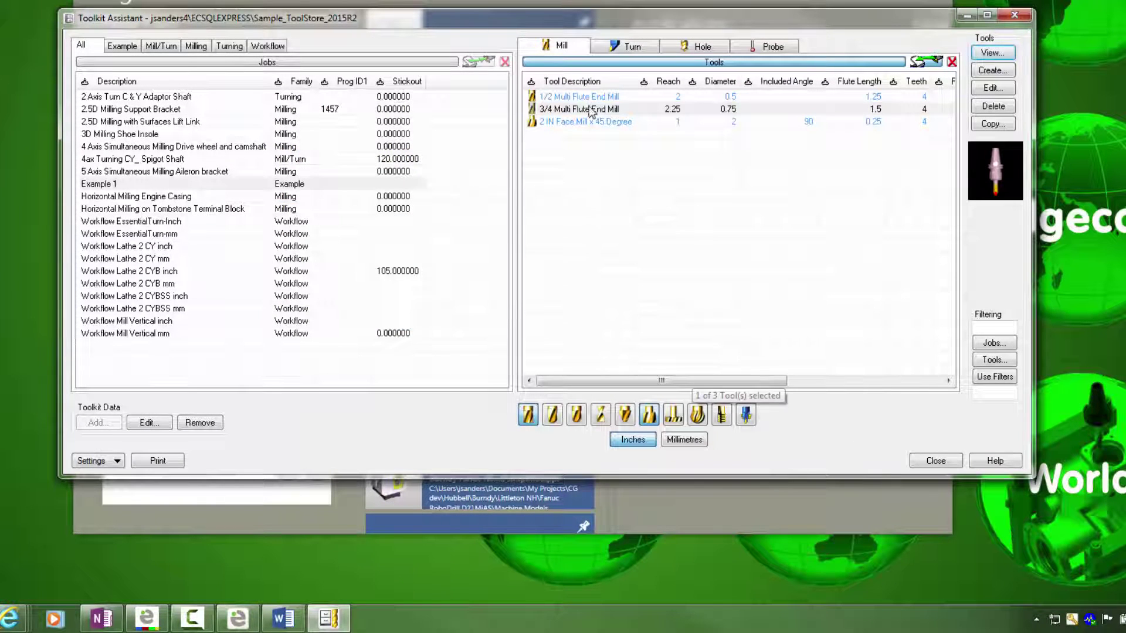
# Review the 3/4 end mill's Example 1 kit data without changes, then reopen its Toolkit Data options
pyautogui.rightClick(585, 109)
pyautogui.moveTo(648, 258)
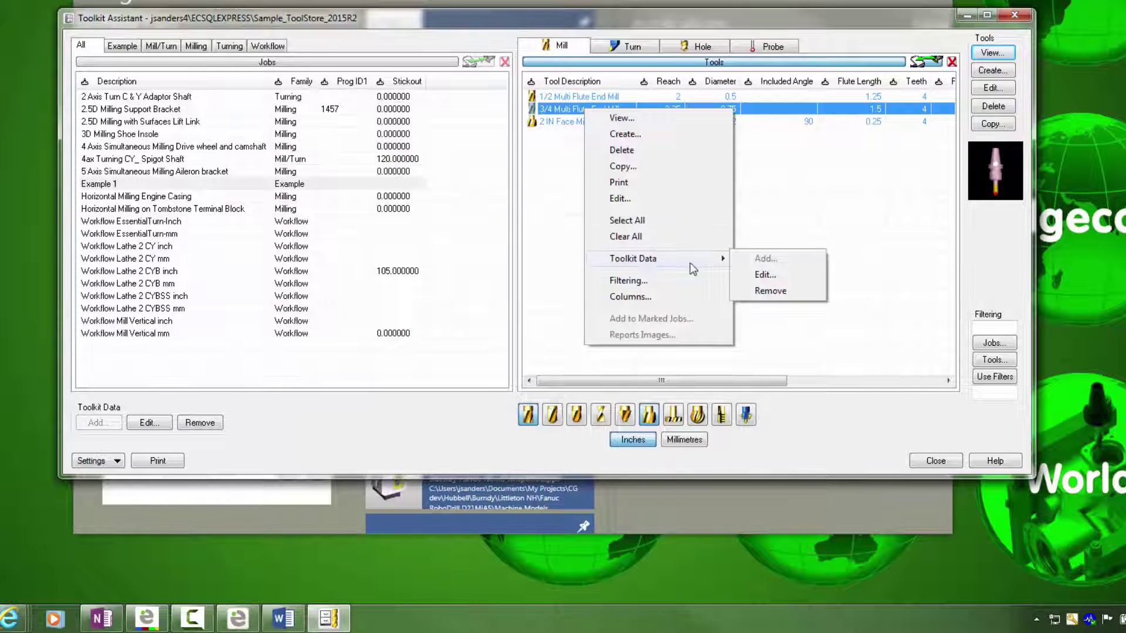
pyautogui.click(765, 275)
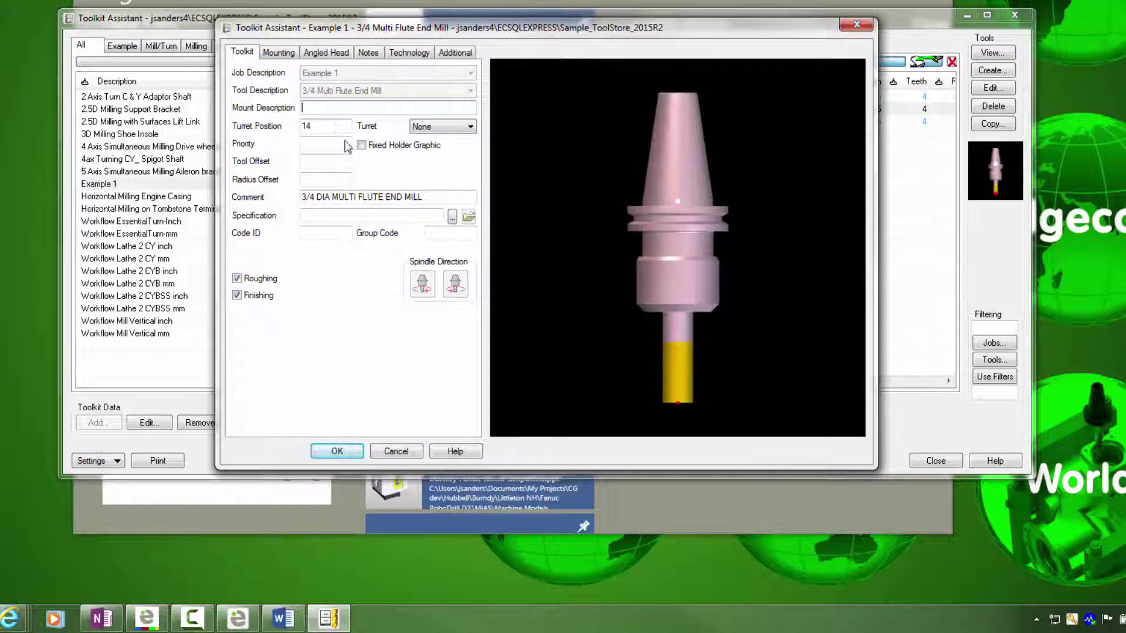
pyautogui.click(399, 450)
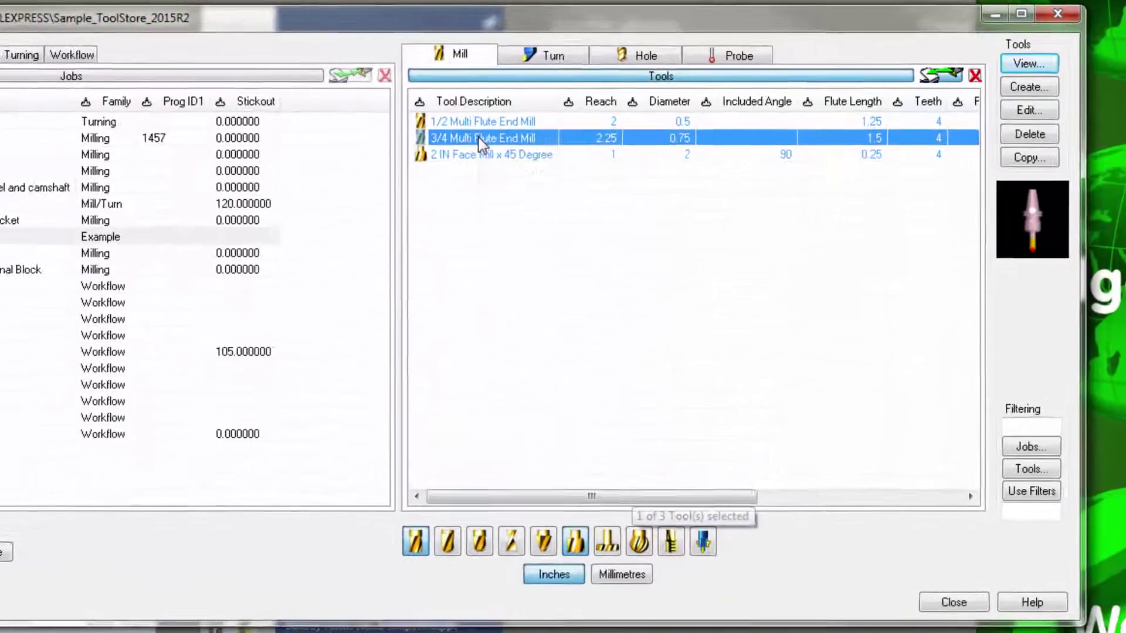
pyautogui.rightClick(575, 109)
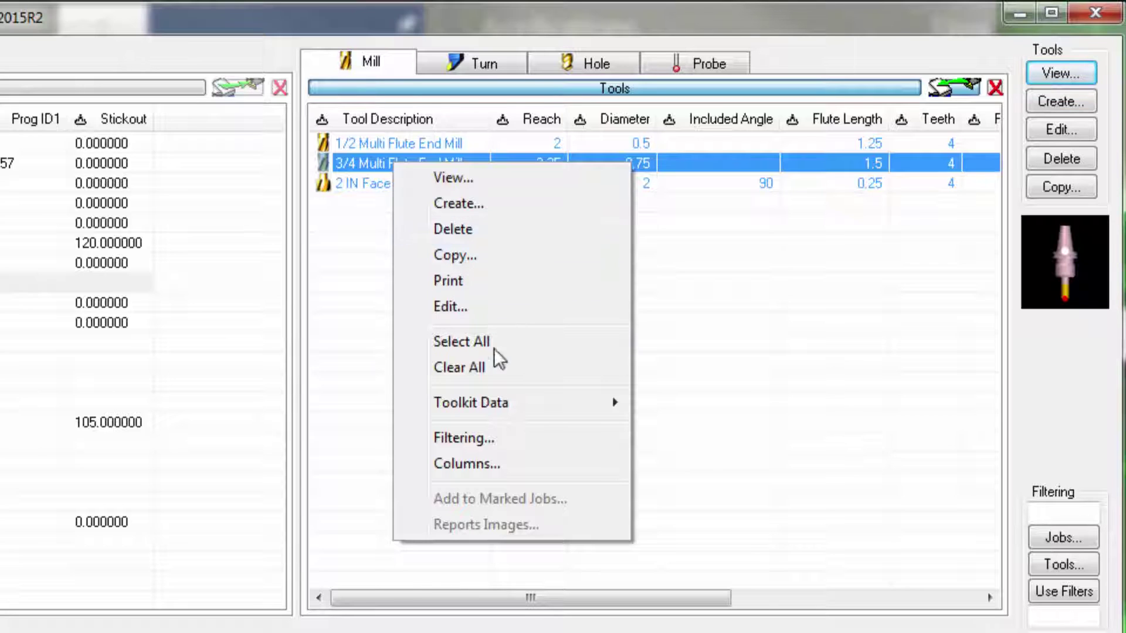
pyautogui.moveTo(490, 402)
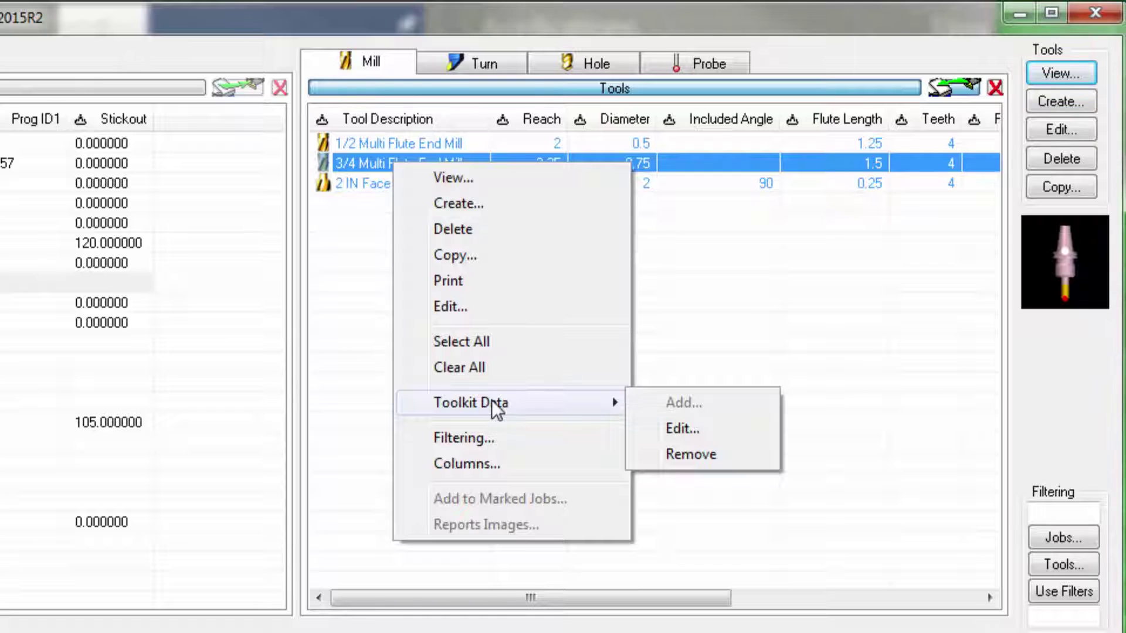
# Delete the 3/4 end mill's toolkit data and confirm Example 1's Tooling tab lists two tools
pyautogui.click(689, 454)
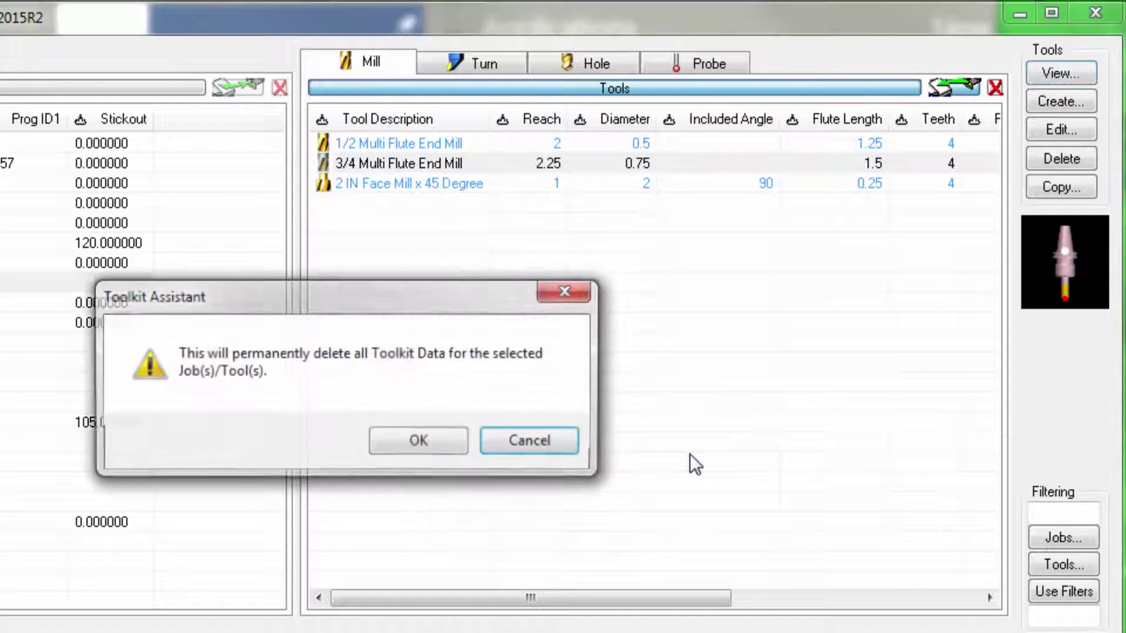
pyautogui.click(410, 440)
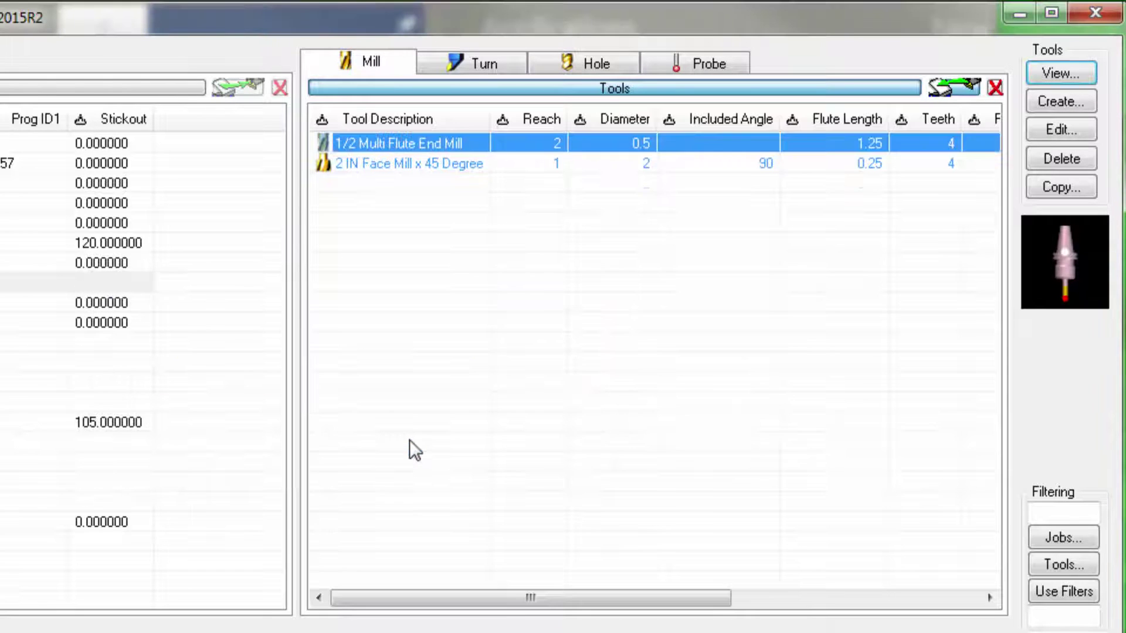
pyautogui.click(952, 87)
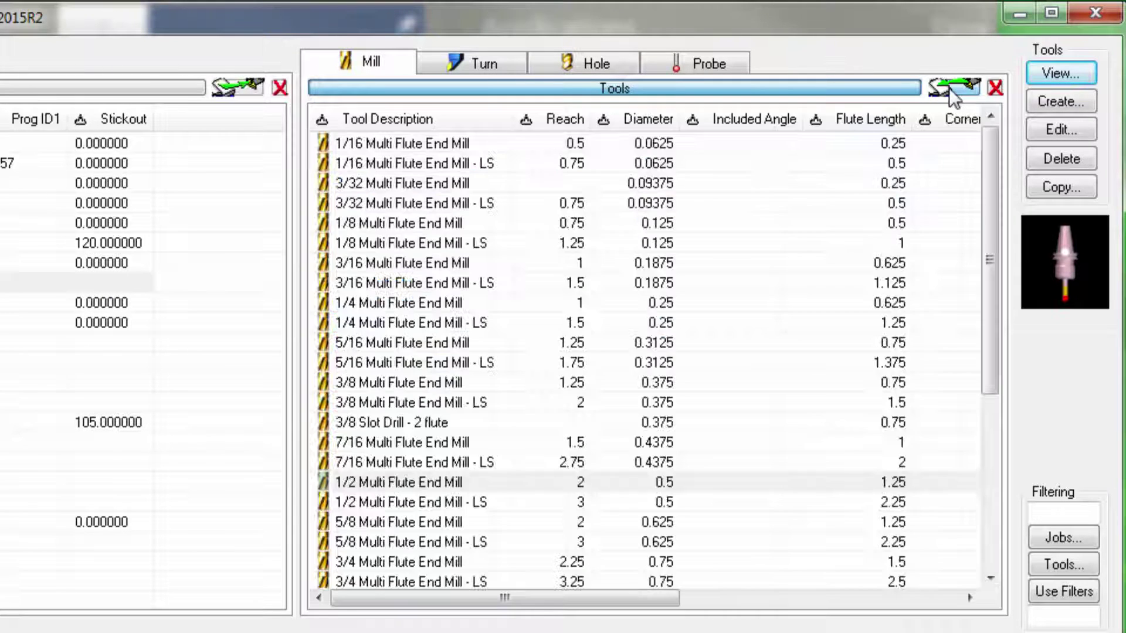
pyautogui.click(386, 562)
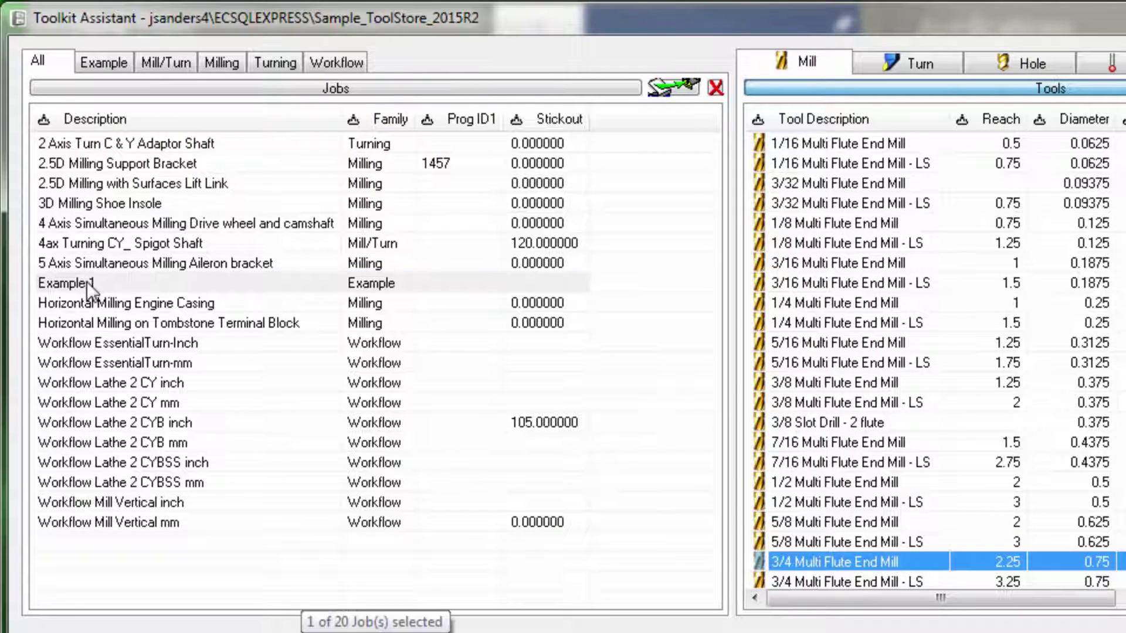
pyautogui.doubleClick(86, 282)
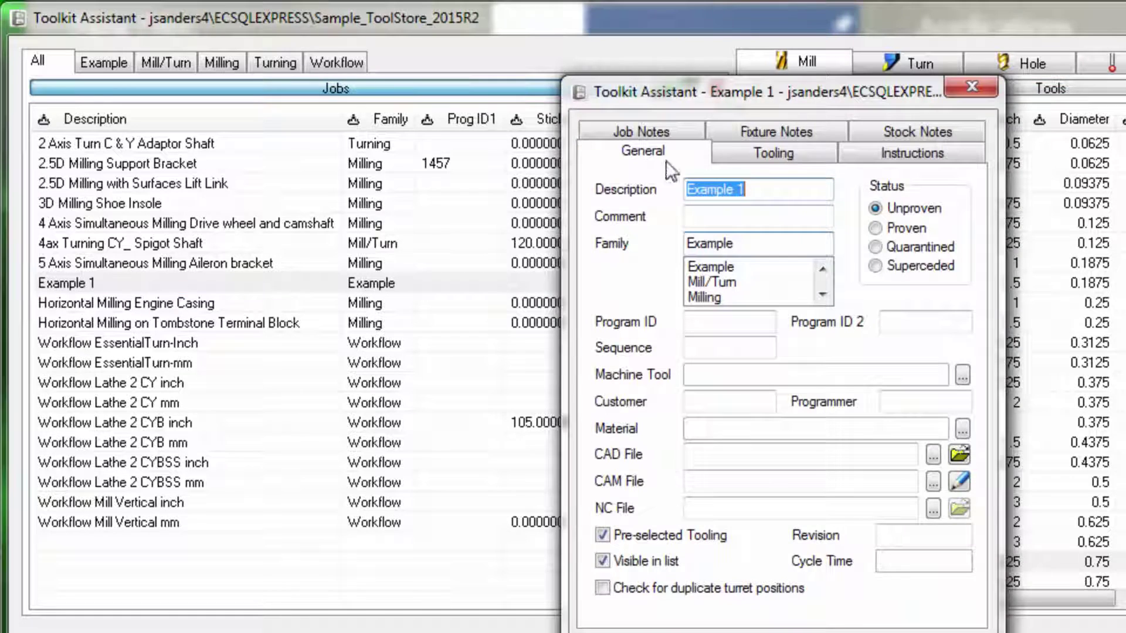
pyautogui.click(769, 152)
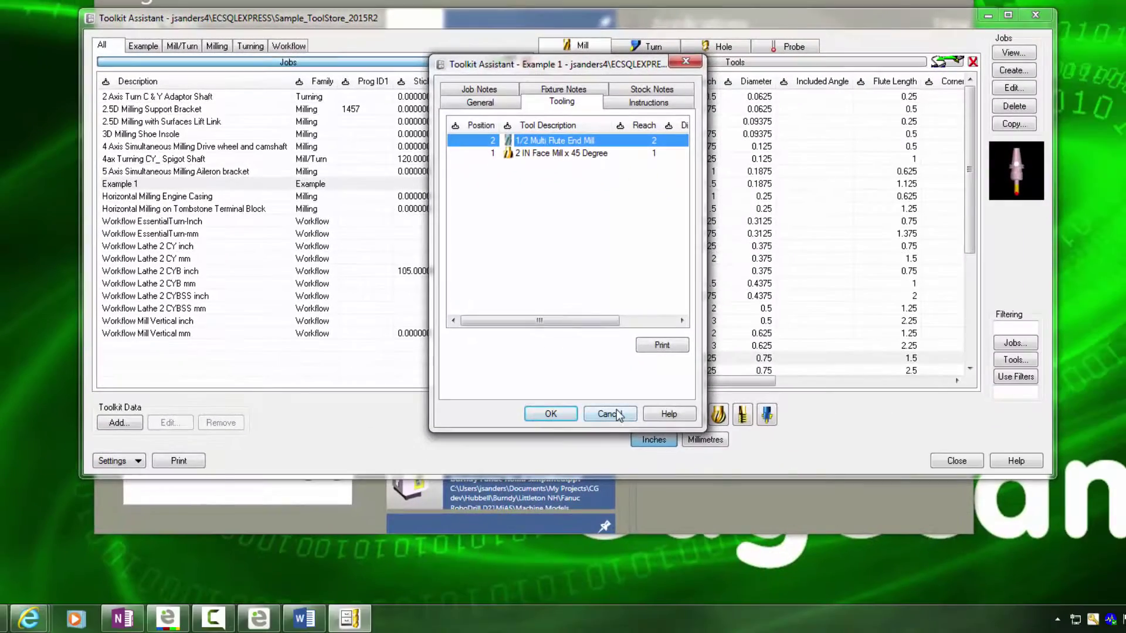
pyautogui.click(610, 414)
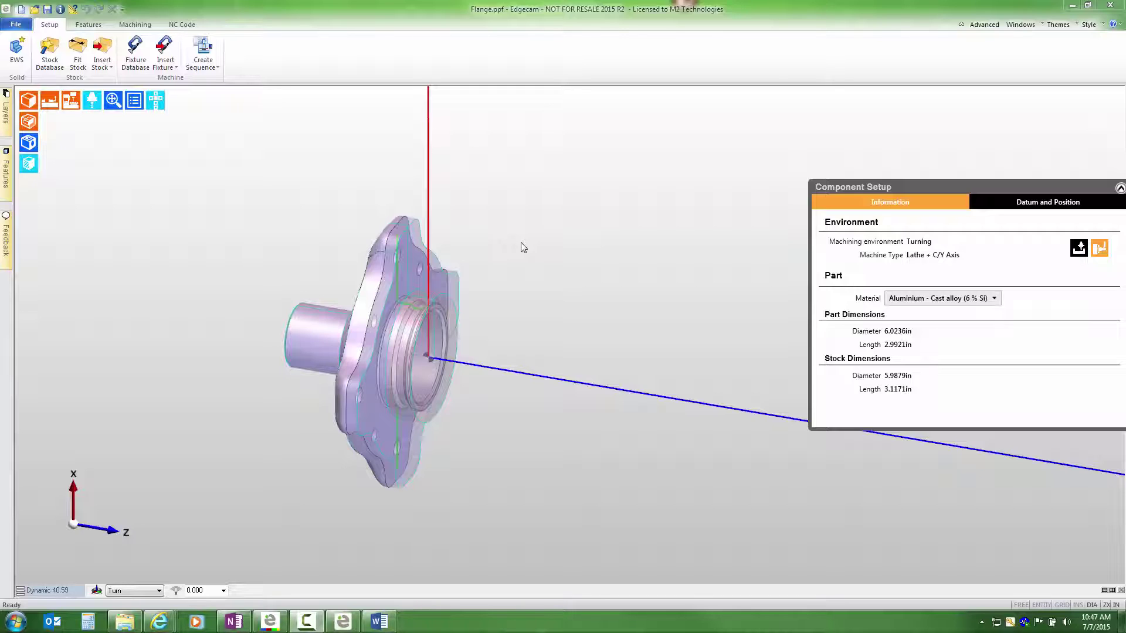
# Create a turning sequence with machine Sample Lathe 2 CY inch.tcp and toolkit Workflow Lathe 2 CY inch
pyautogui.click(199, 49)
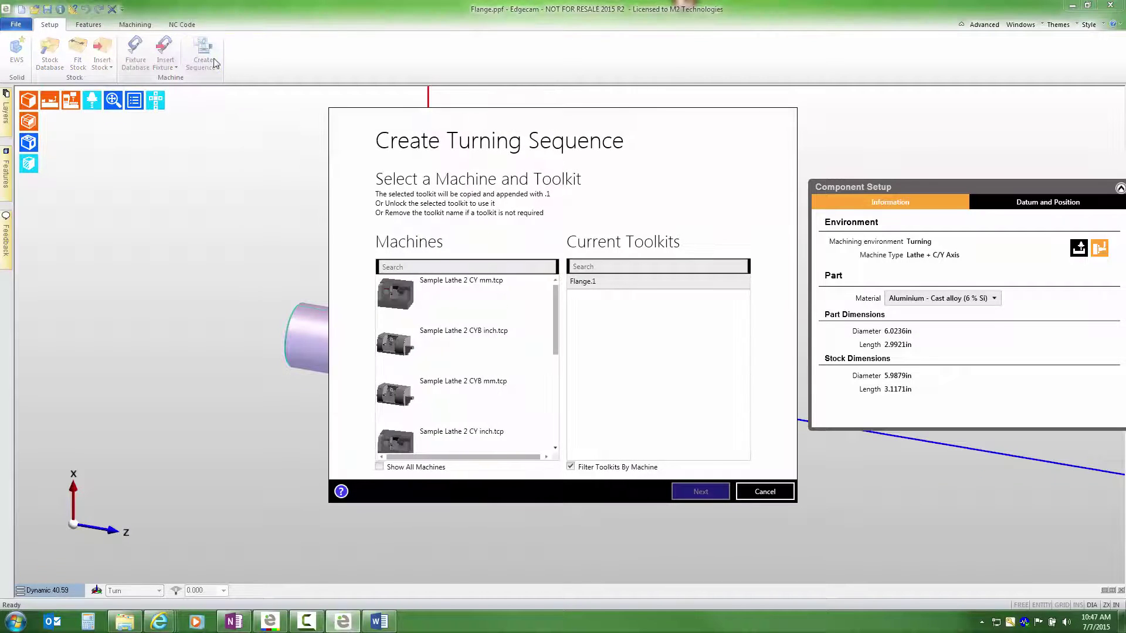
pyautogui.click(448, 437)
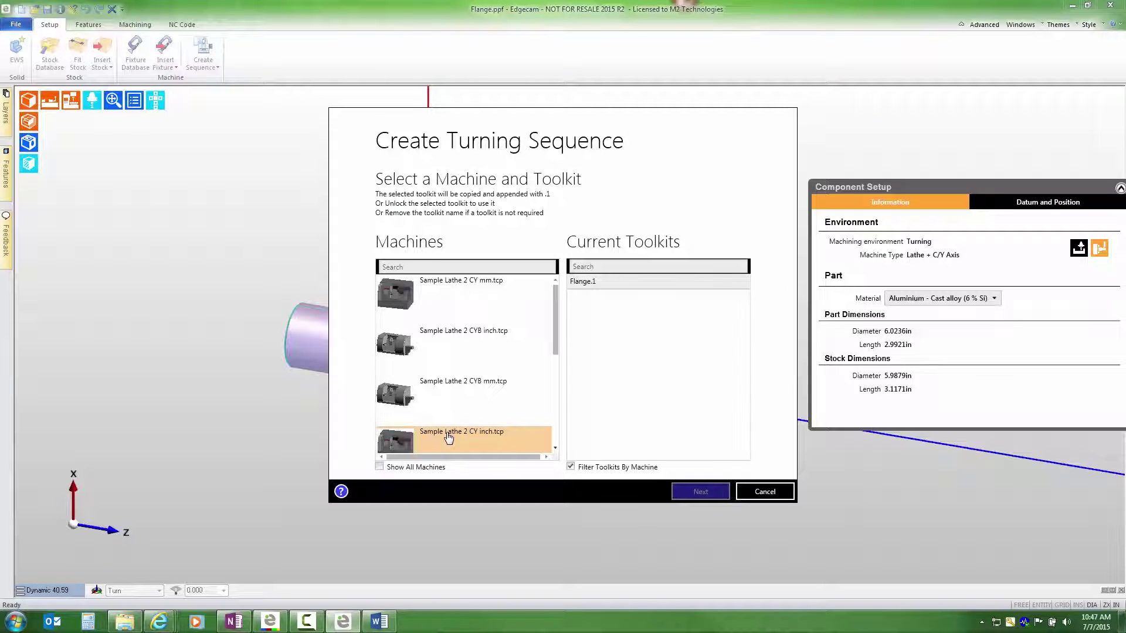
pyautogui.click(448, 436)
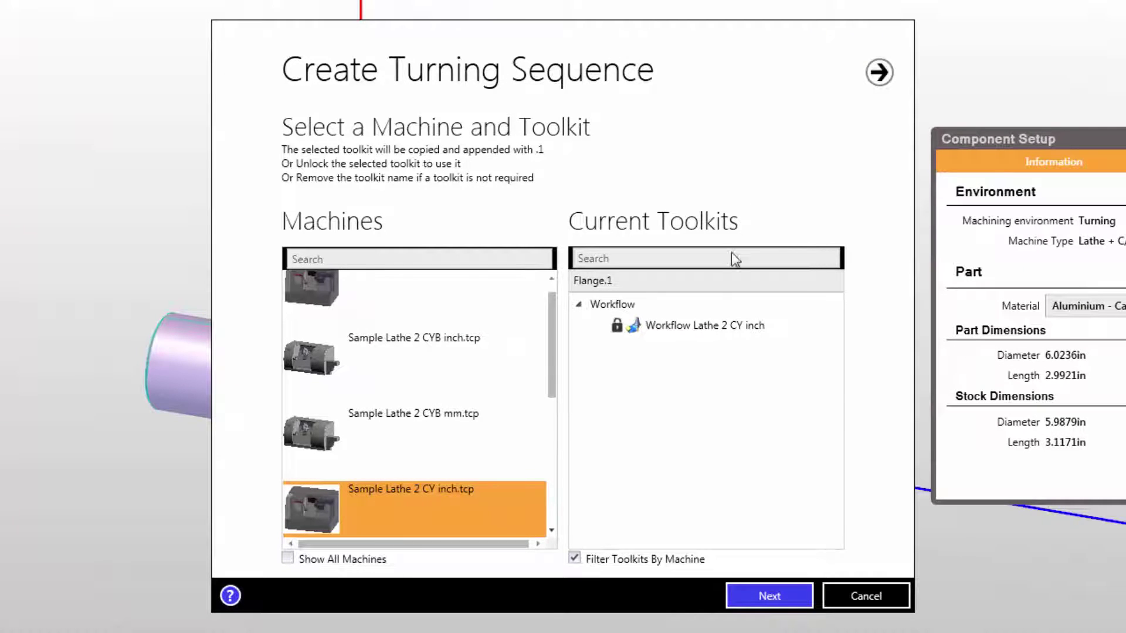
pyautogui.click(696, 333)
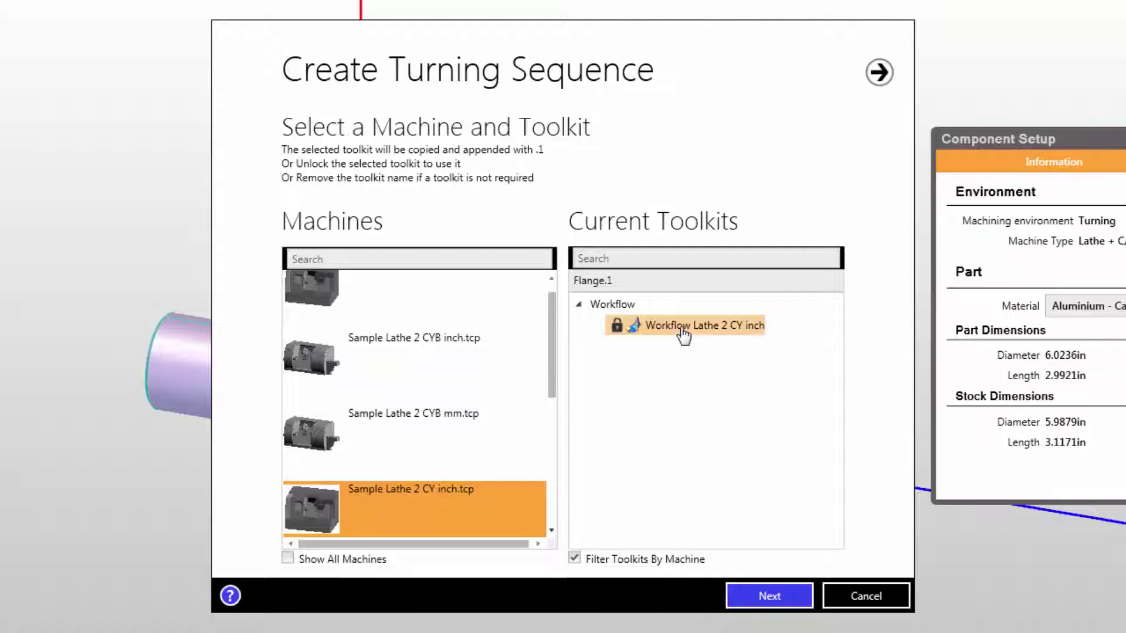
pyautogui.click(574, 559)
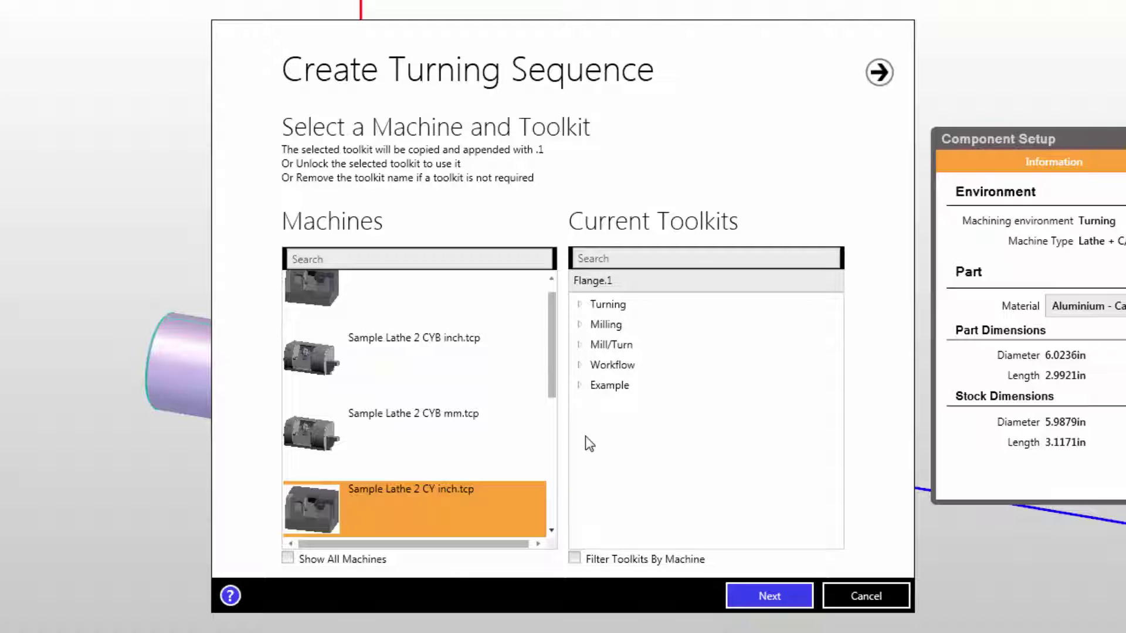
pyautogui.click(579, 385)
pyautogui.click(666, 411)
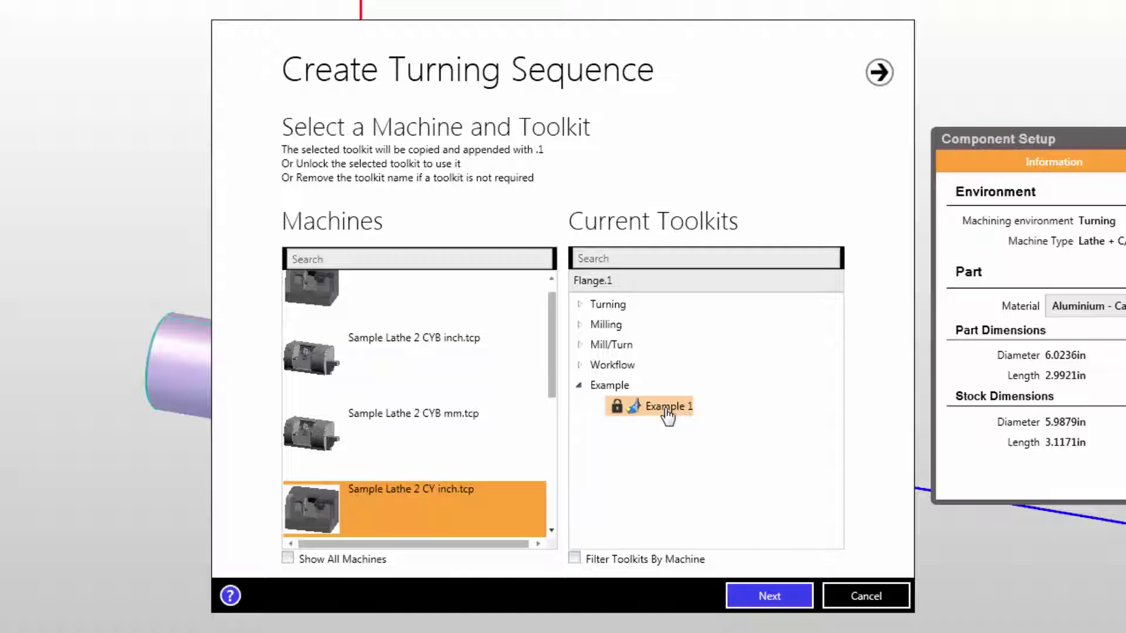
pyautogui.click(579, 365)
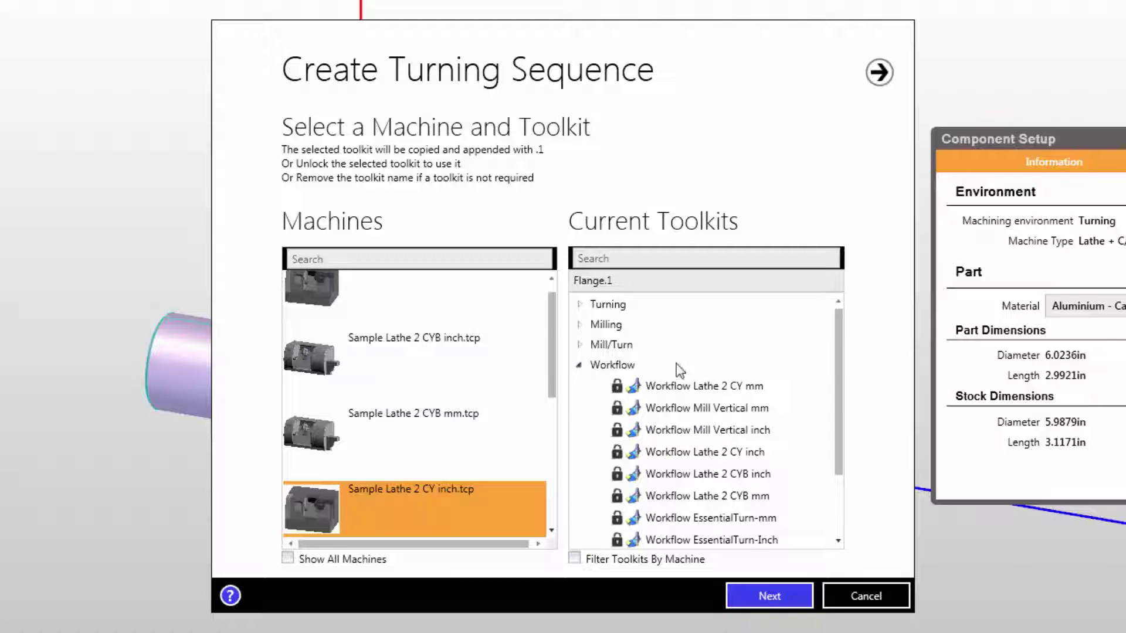
pyautogui.click(574, 558)
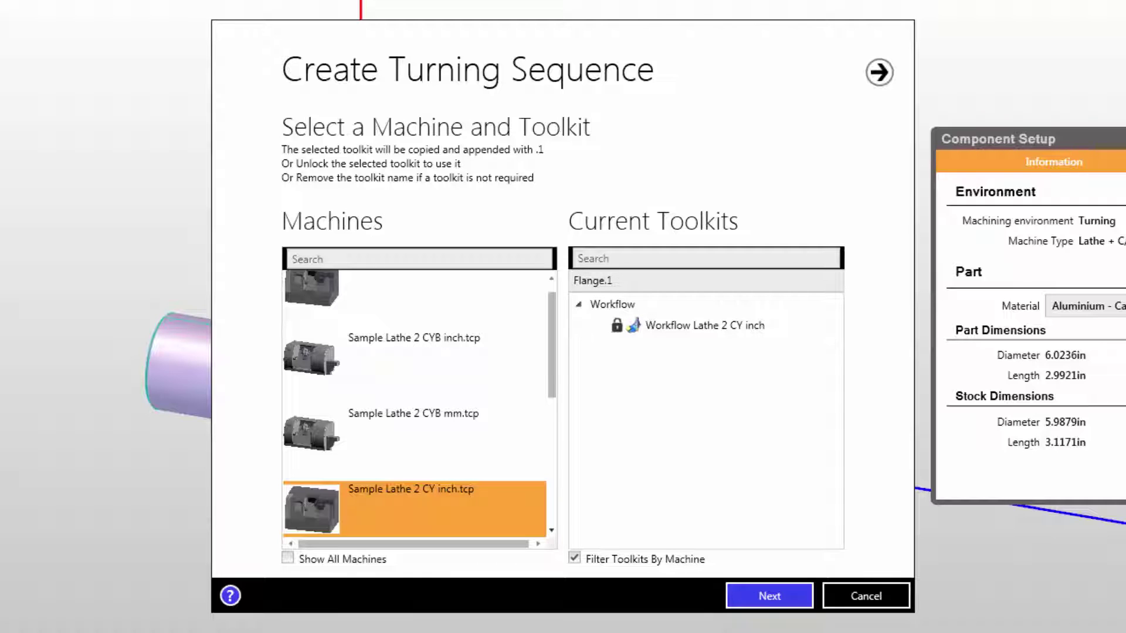
# Clear the Flange.1 name and choose the Workflow Lathe 2 CY inch toolkit, keeping it locked so a copy is used
pyautogui.doubleClick(635, 282)
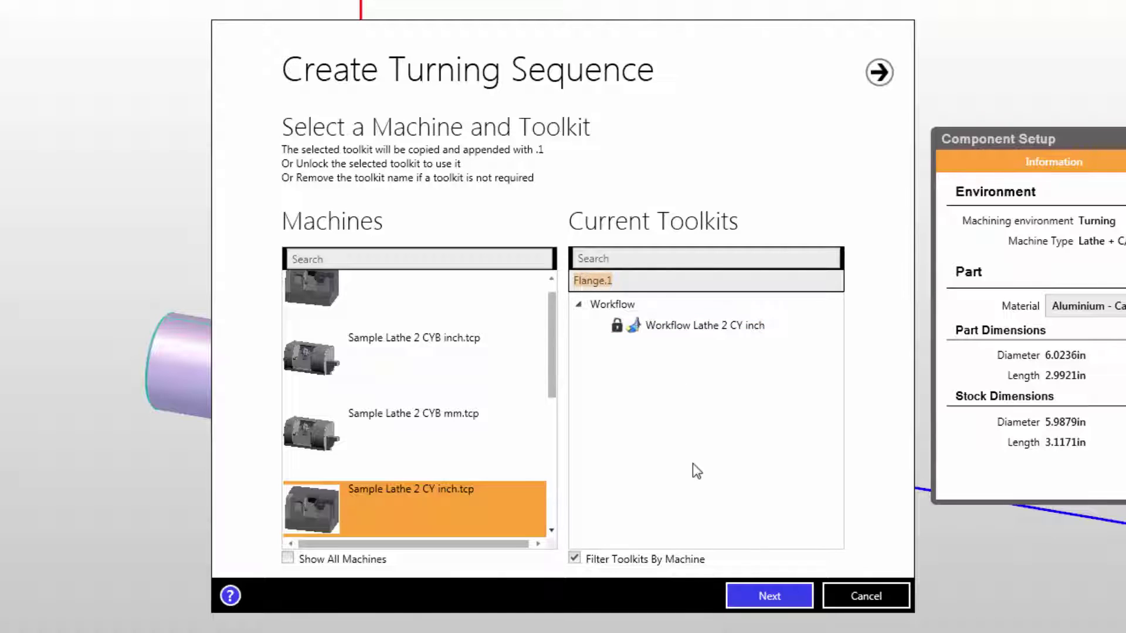
pyautogui.press('BackSpace')
pyautogui.click(676, 330)
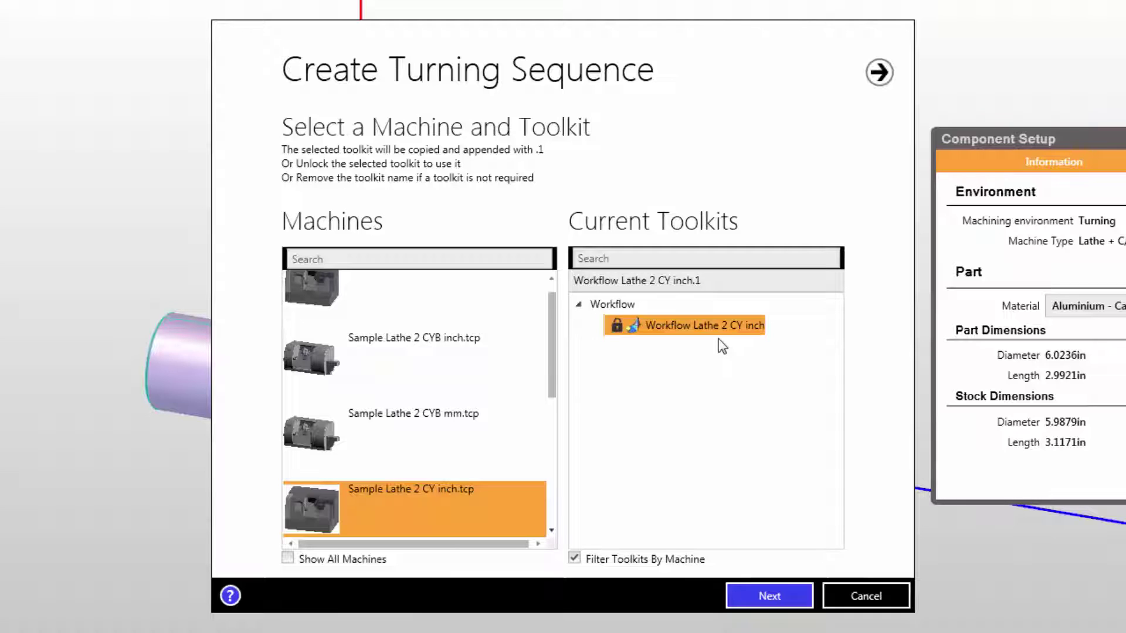
pyautogui.click(617, 326)
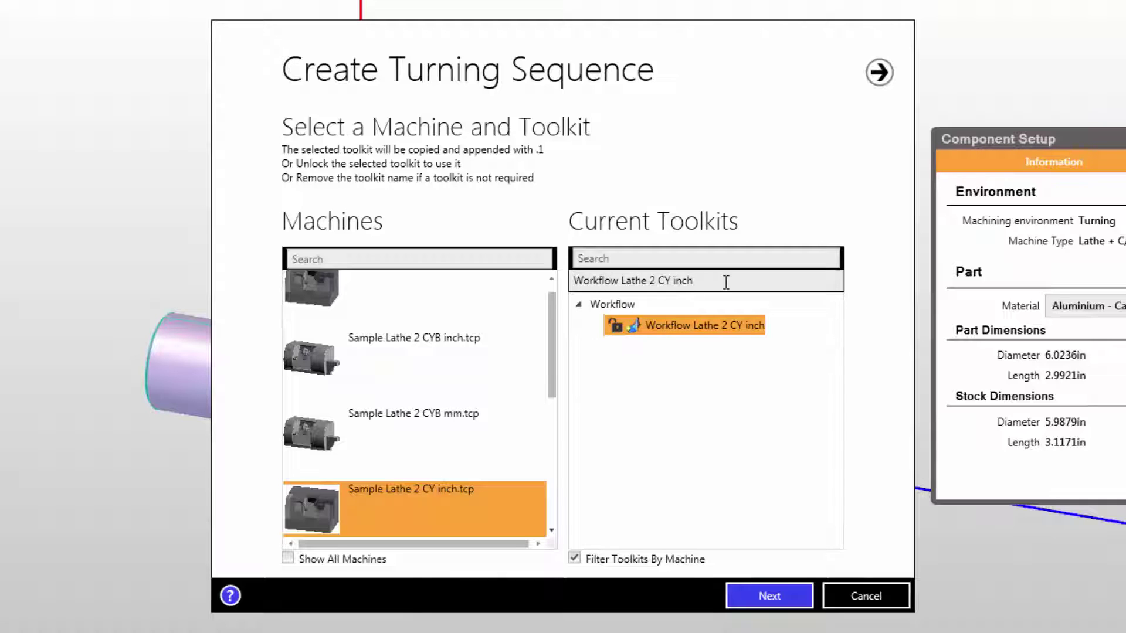
pyautogui.click(615, 329)
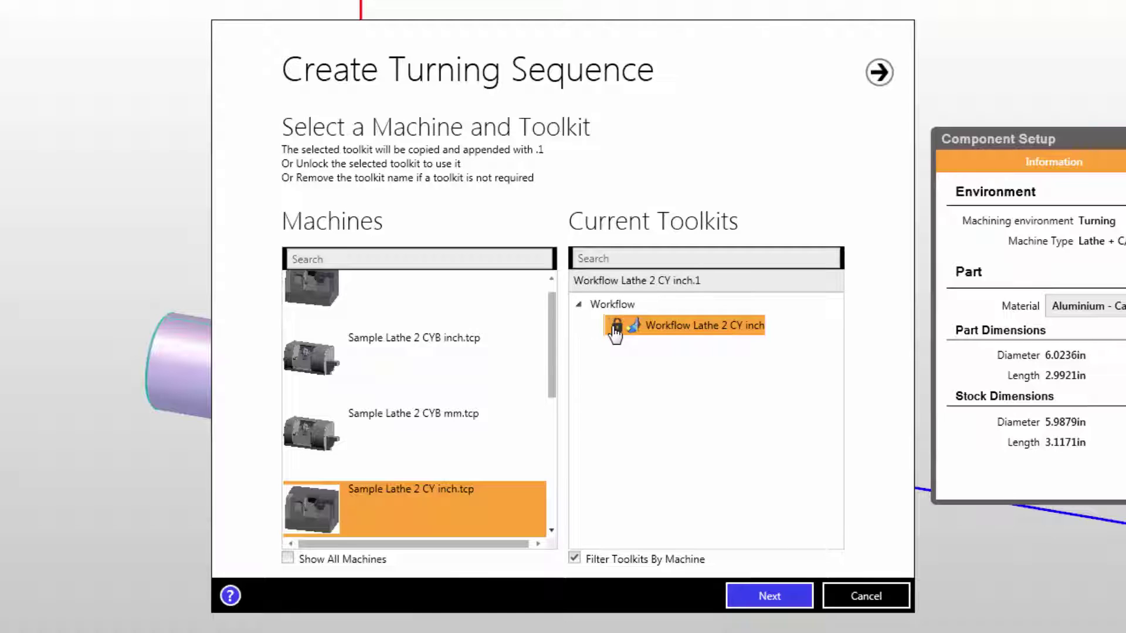
# Enter a part stick-out length of 1.87 on the setup page
pyautogui.click(776, 595)
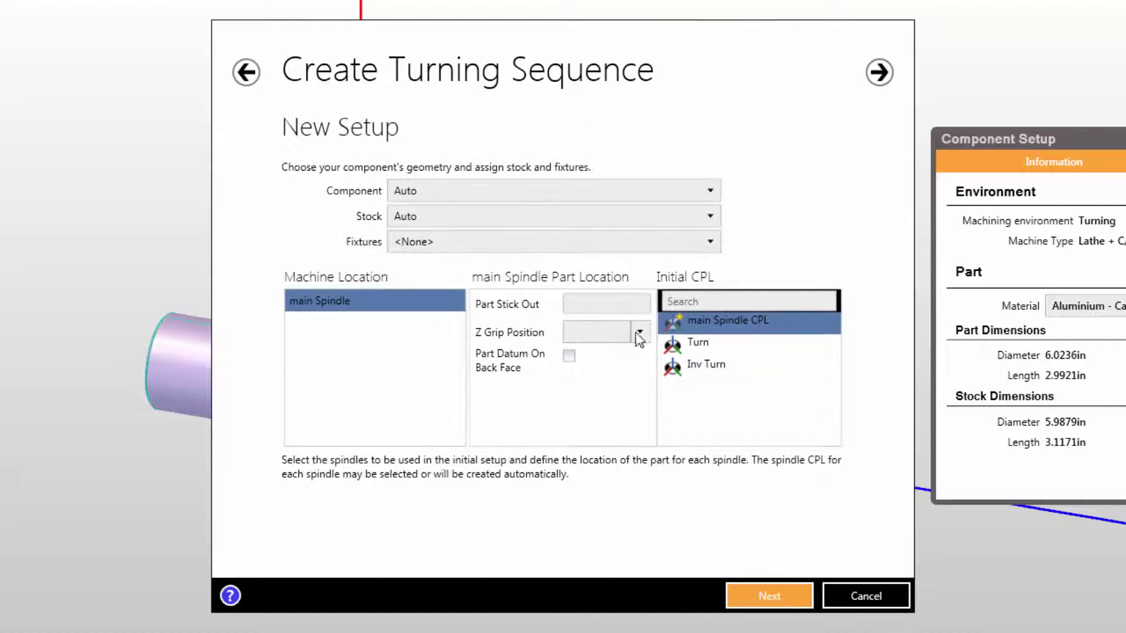
pyautogui.click(605, 300)
pyautogui.write('1.87')
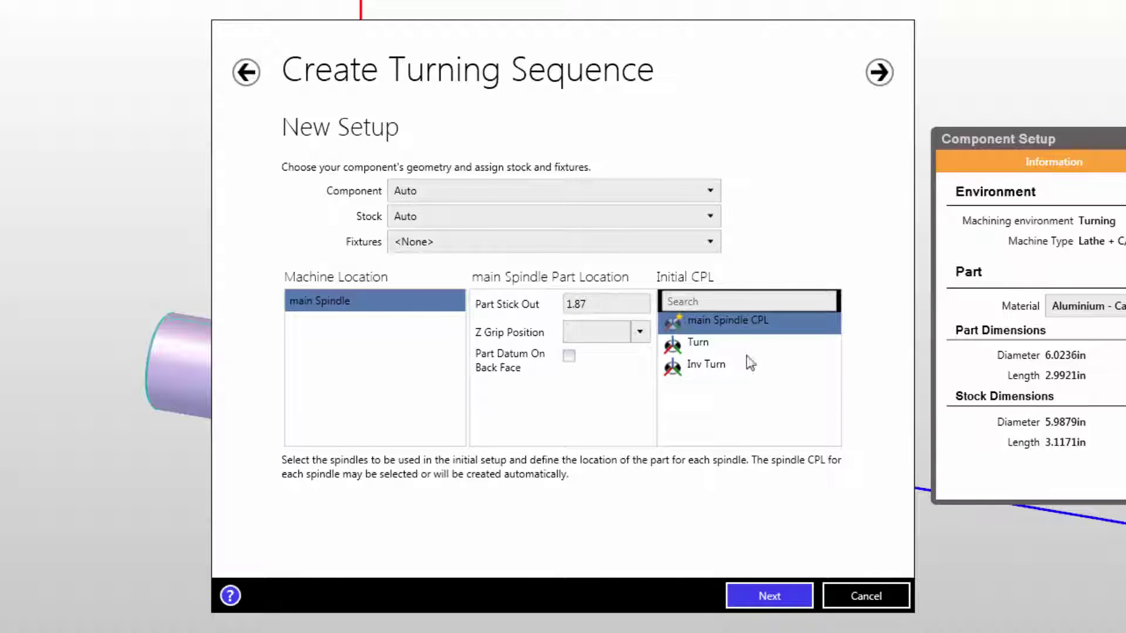
# Set the component grip diameter to 1.378 and review the toolkit settings without changing them
pyautogui.click(752, 604)
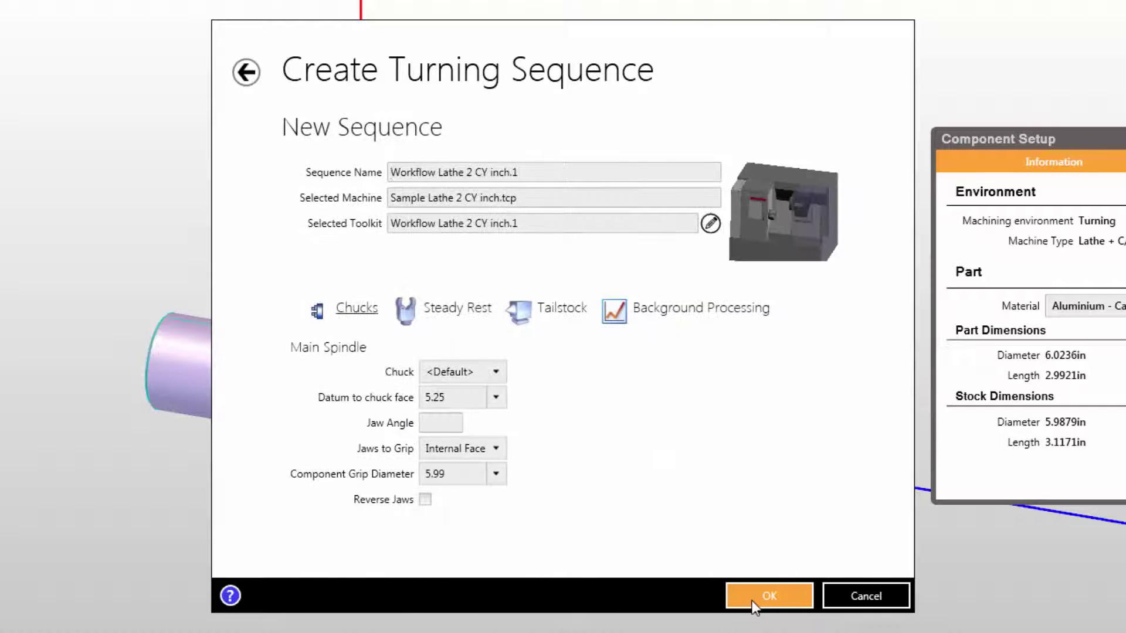
pyautogui.doubleClick(458, 474)
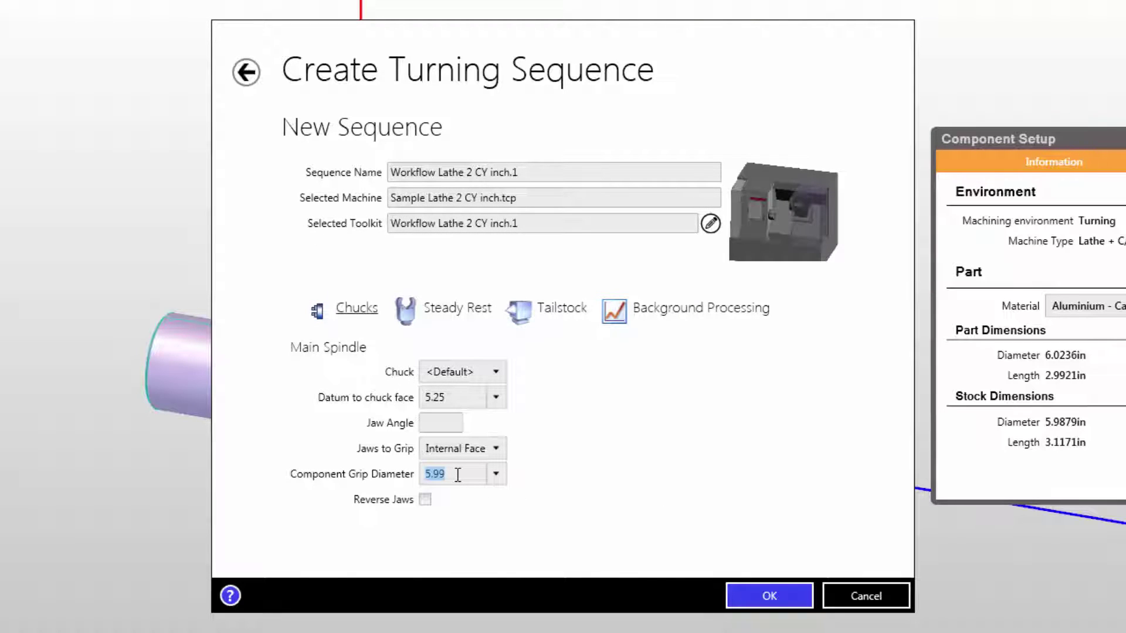
pyautogui.write('1.378')
pyautogui.click(710, 223)
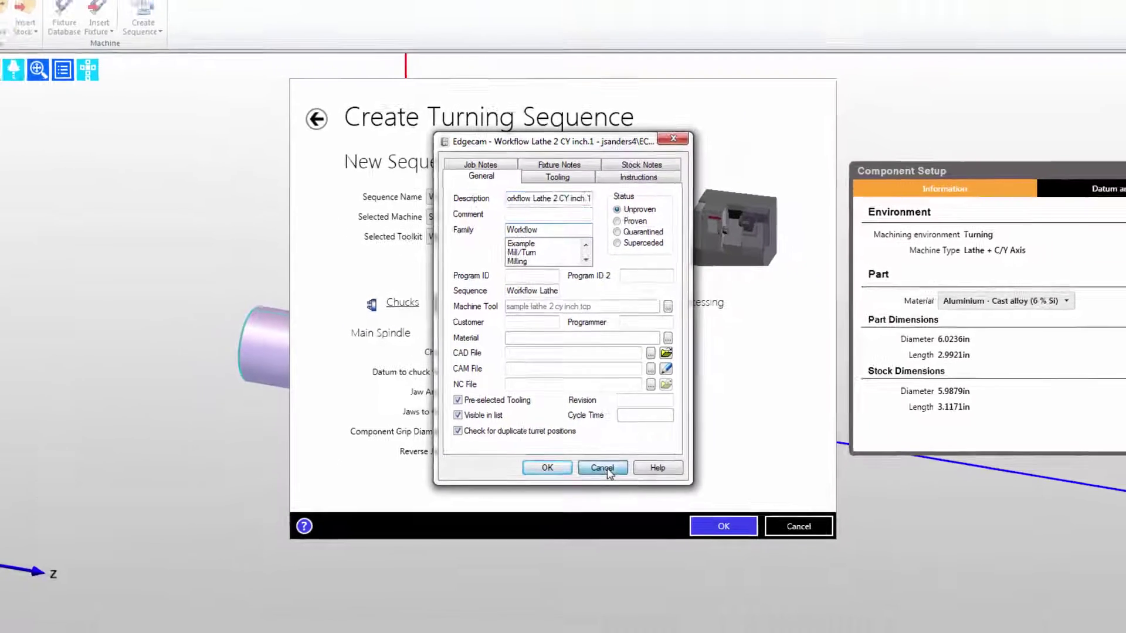
pyautogui.click(613, 520)
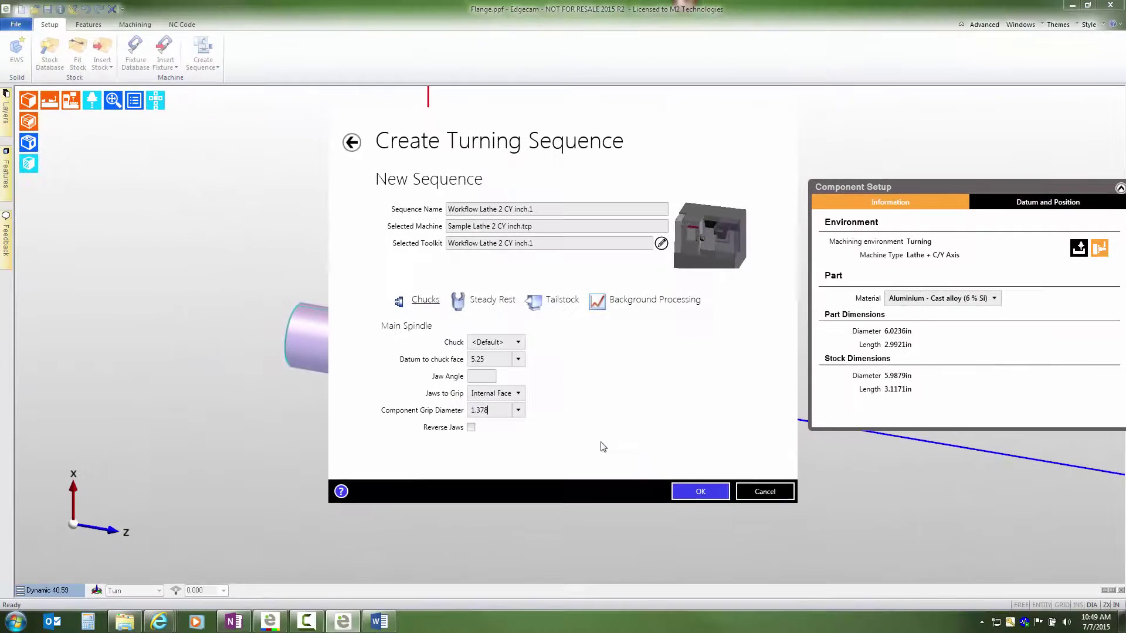
# Create the turning sequence and review its Machine Parameters job name without making changes
pyautogui.click(701, 492)
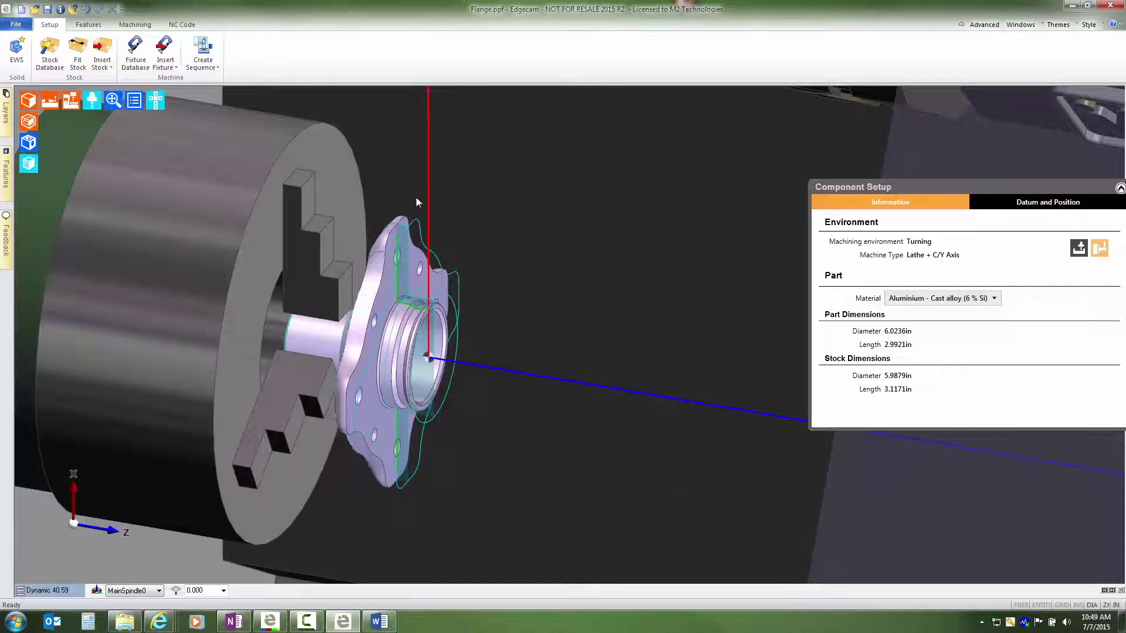
pyautogui.click(135, 24)
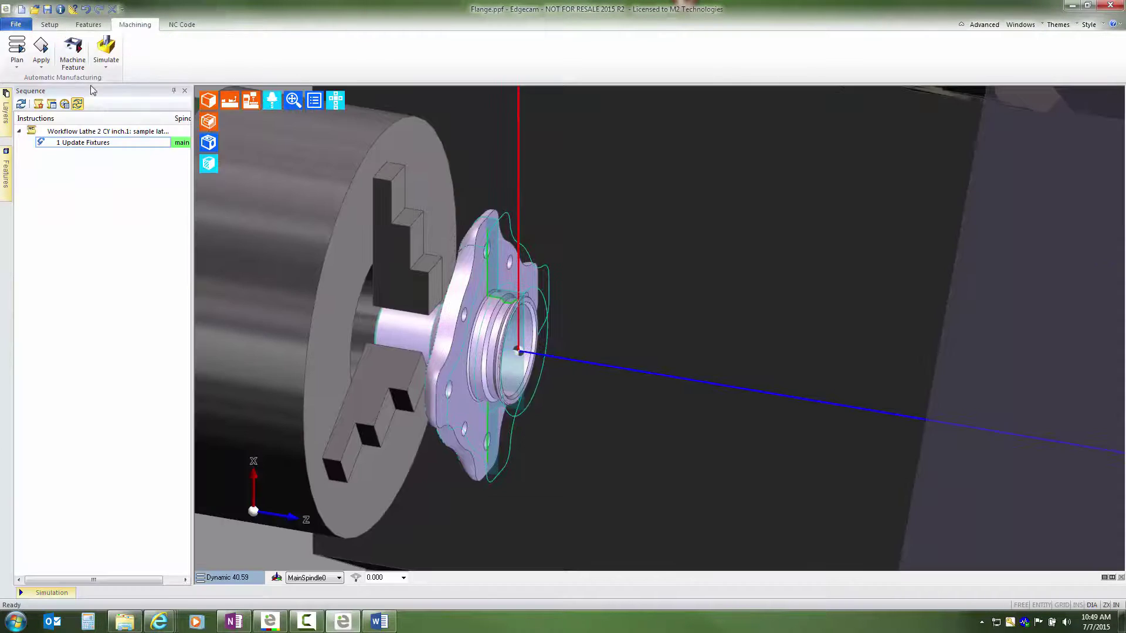
pyautogui.click(52, 103)
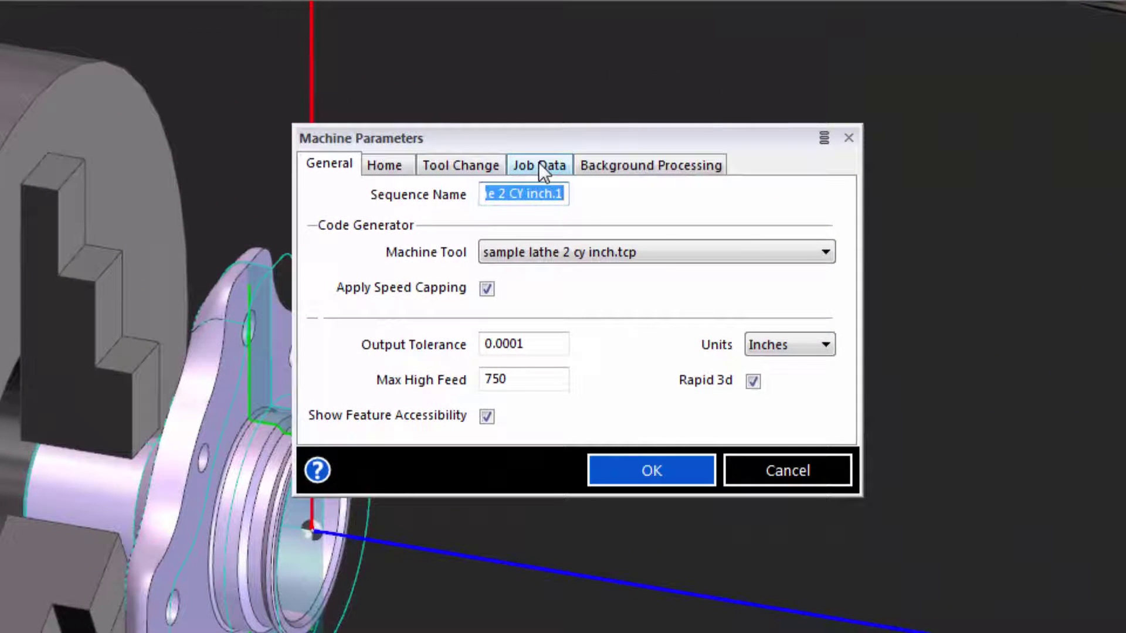
pyautogui.click(556, 165)
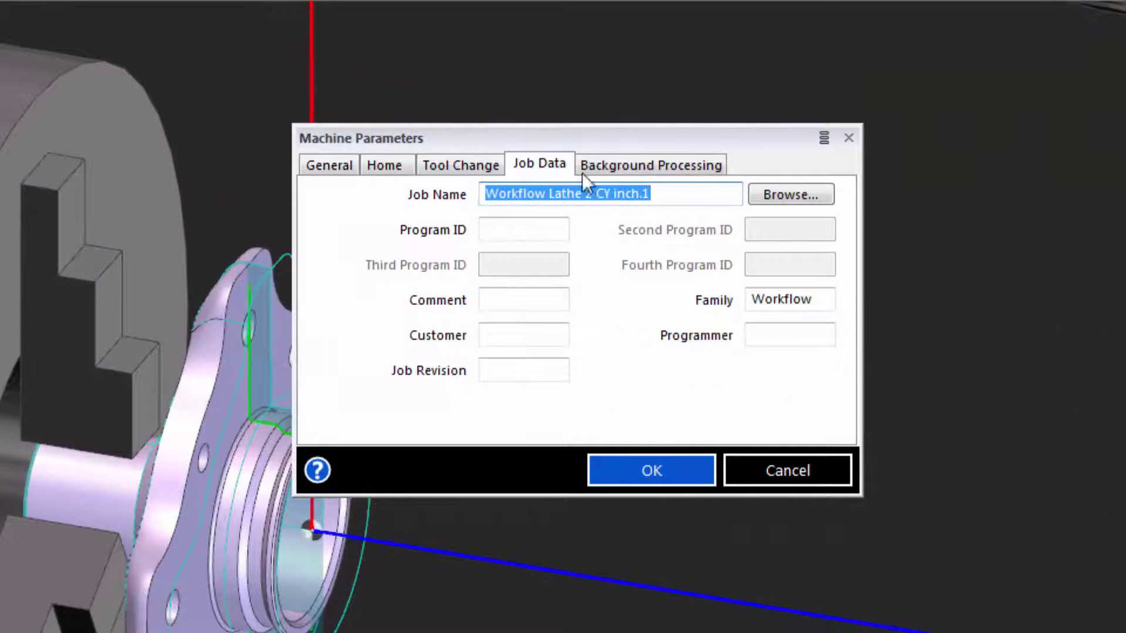
pyautogui.click(670, 193)
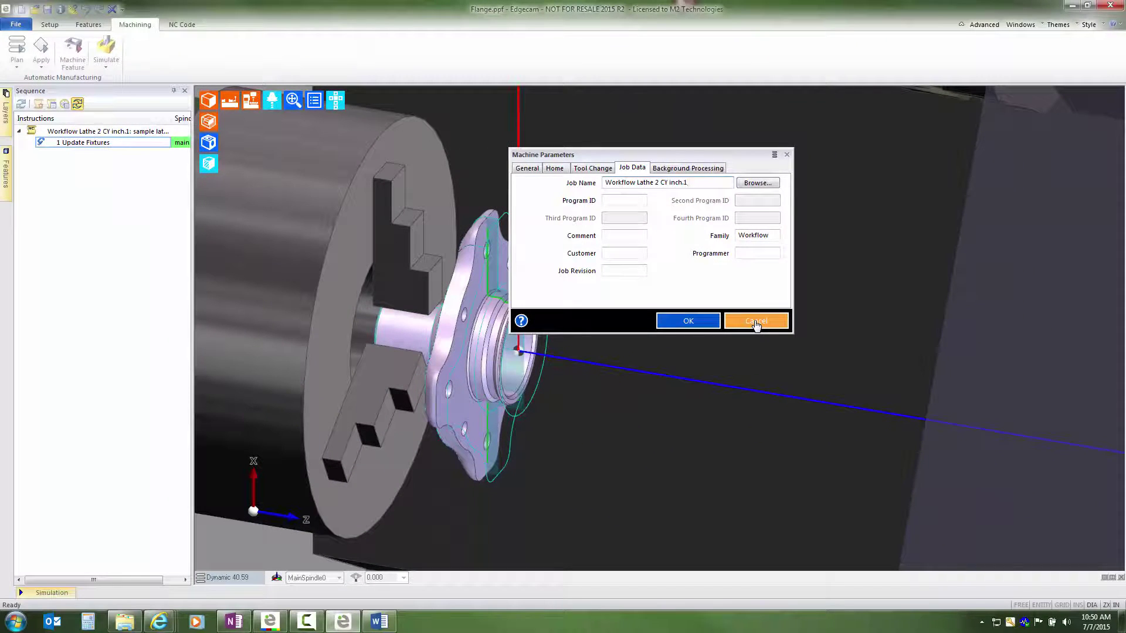
pyautogui.click(756, 323)
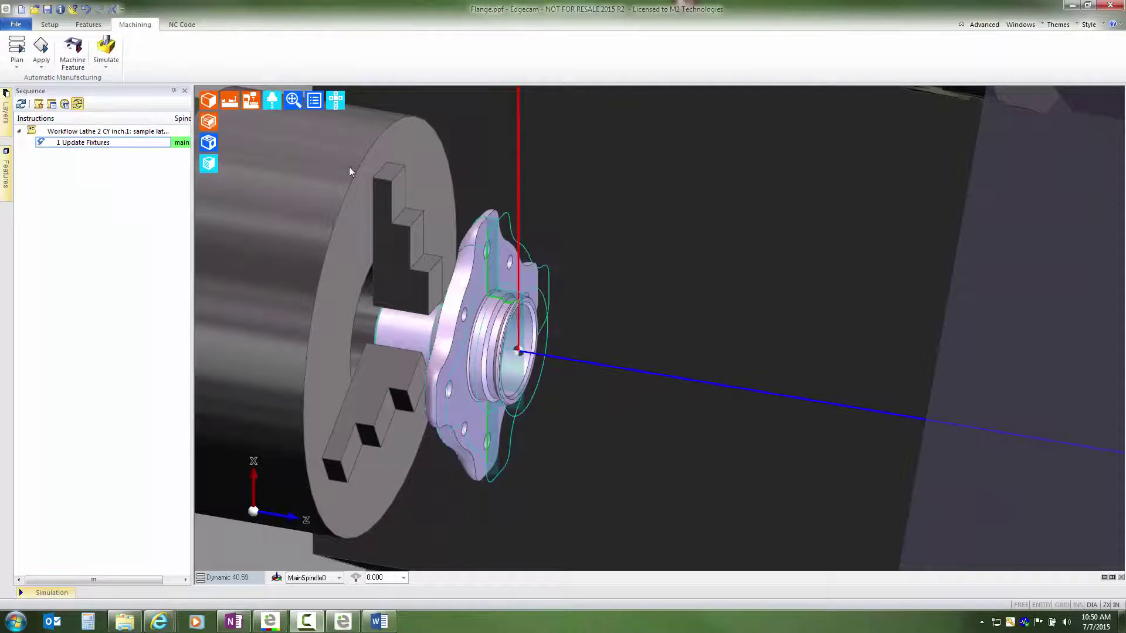
# Auto-rough the flange's turning feature using the default roughing strategy set
pyautogui.click(80, 47)
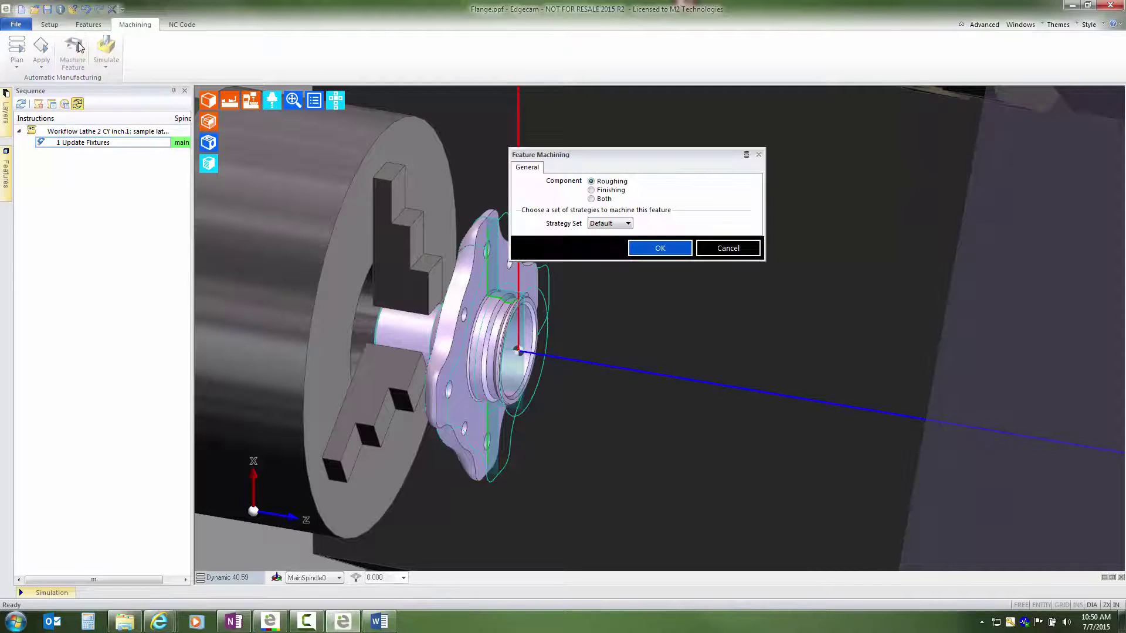
pyautogui.click(657, 249)
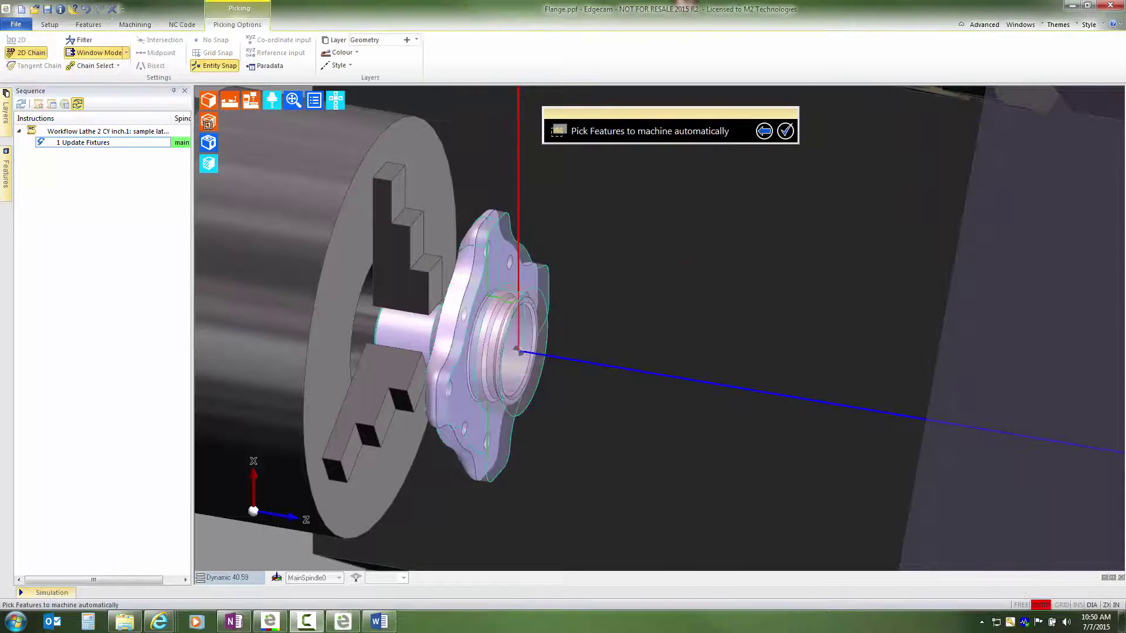
pyautogui.click(487, 263)
pyautogui.press('Return')
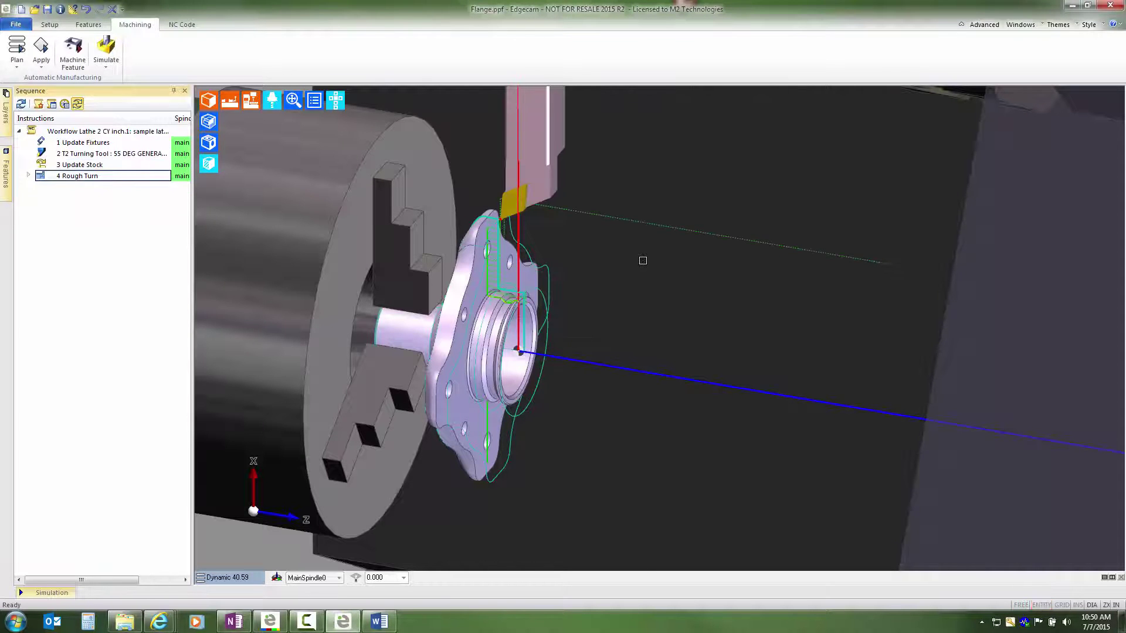
# Inspect the T2 55 Deg General Turn tool's tool store name, closing without changes
pyautogui.doubleClick(76, 153)
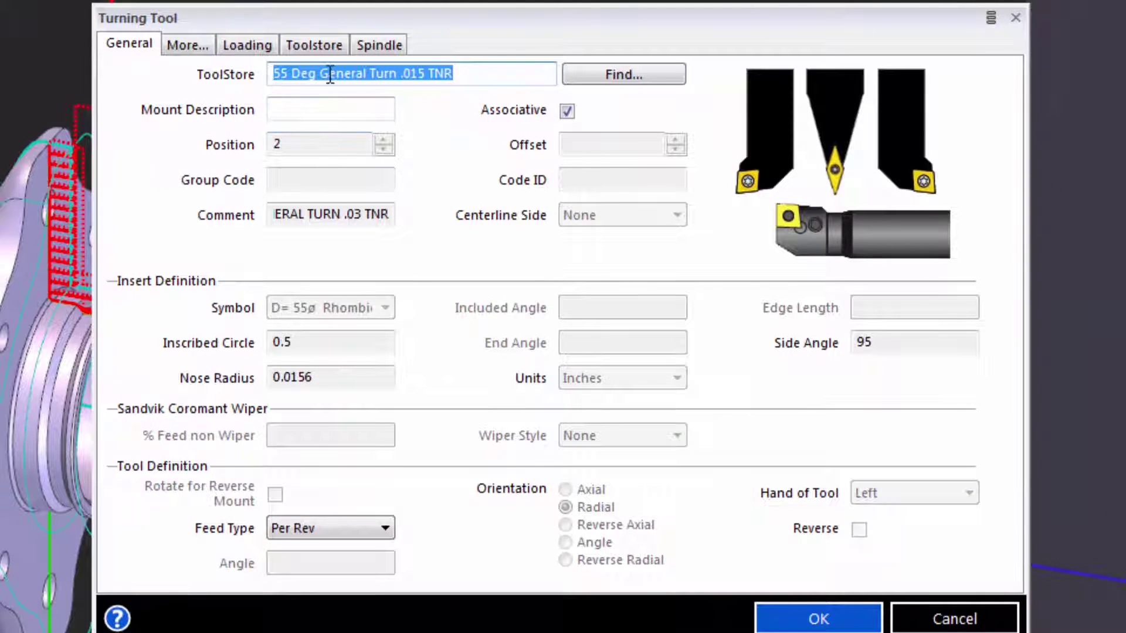
pyautogui.click(478, 74)
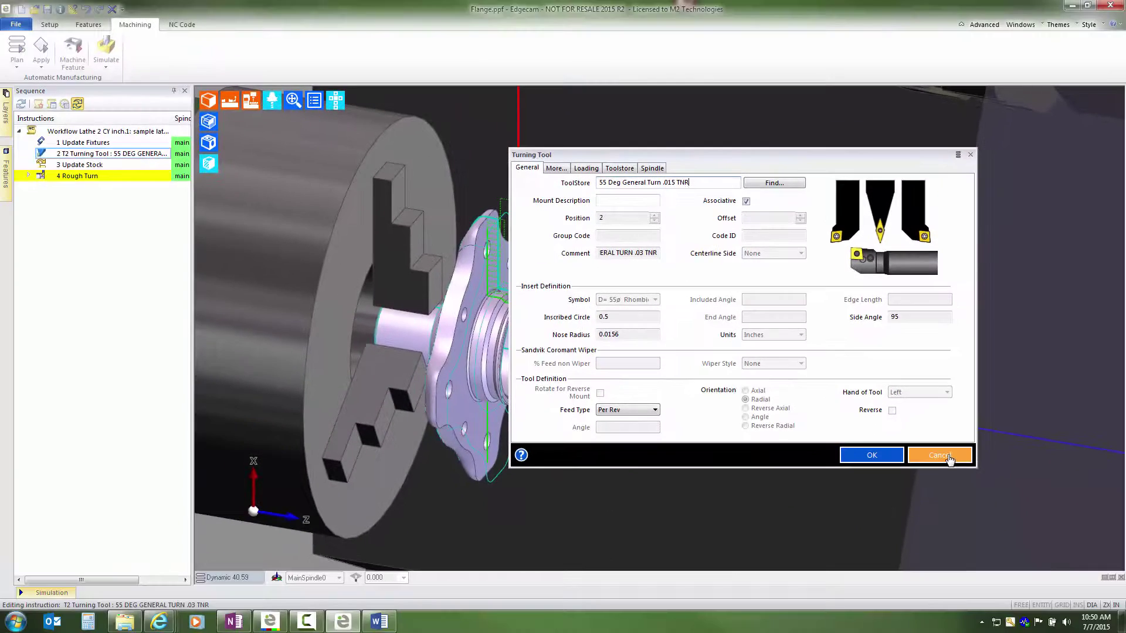
pyautogui.click(955, 503)
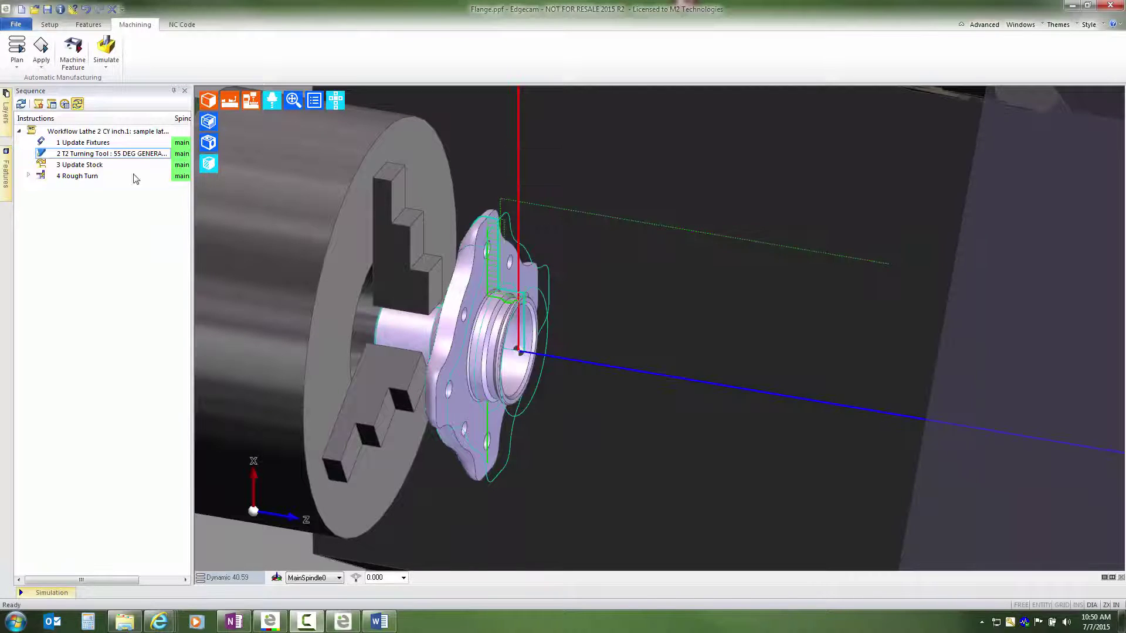
# Clear the sequence's job name and delete the T2 tool, Update Stock and Rough Turn operations
pyautogui.click(52, 103)
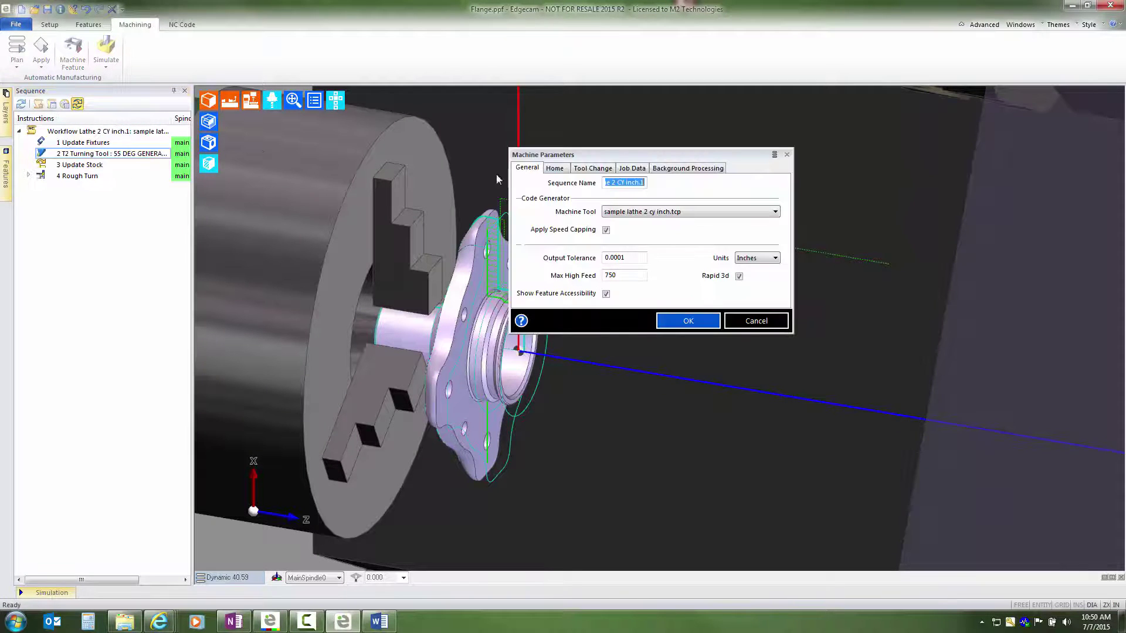
pyautogui.click(633, 170)
pyautogui.press('Delete')
pyautogui.click(688, 321)
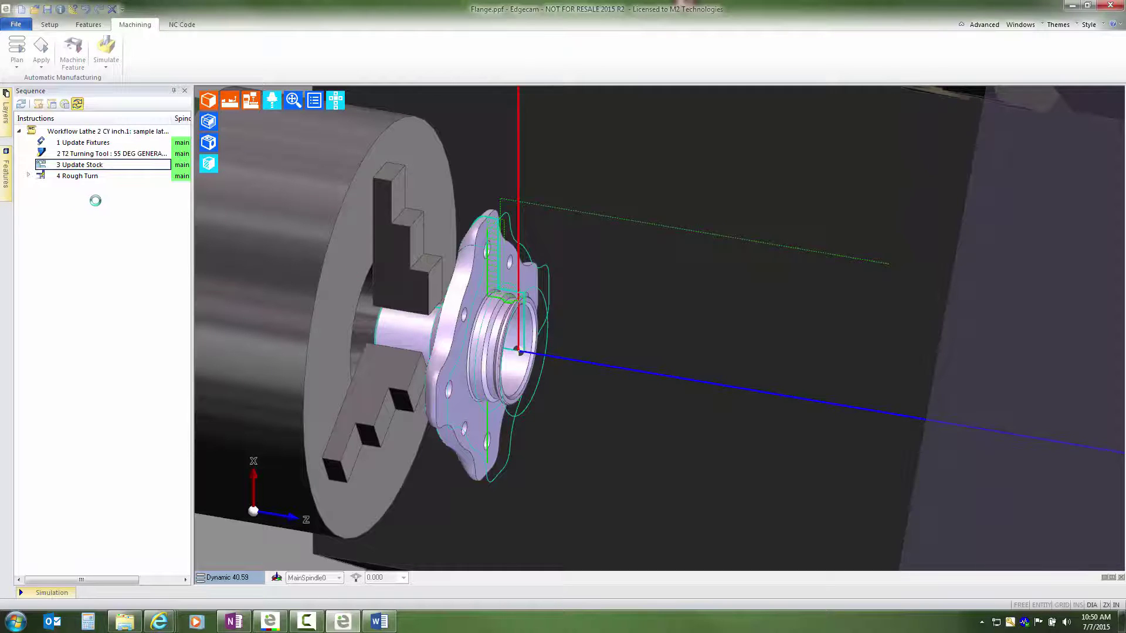
pyautogui.moveTo(95, 200); pyautogui.dragTo(50, 155)
pyautogui.press('Delete')
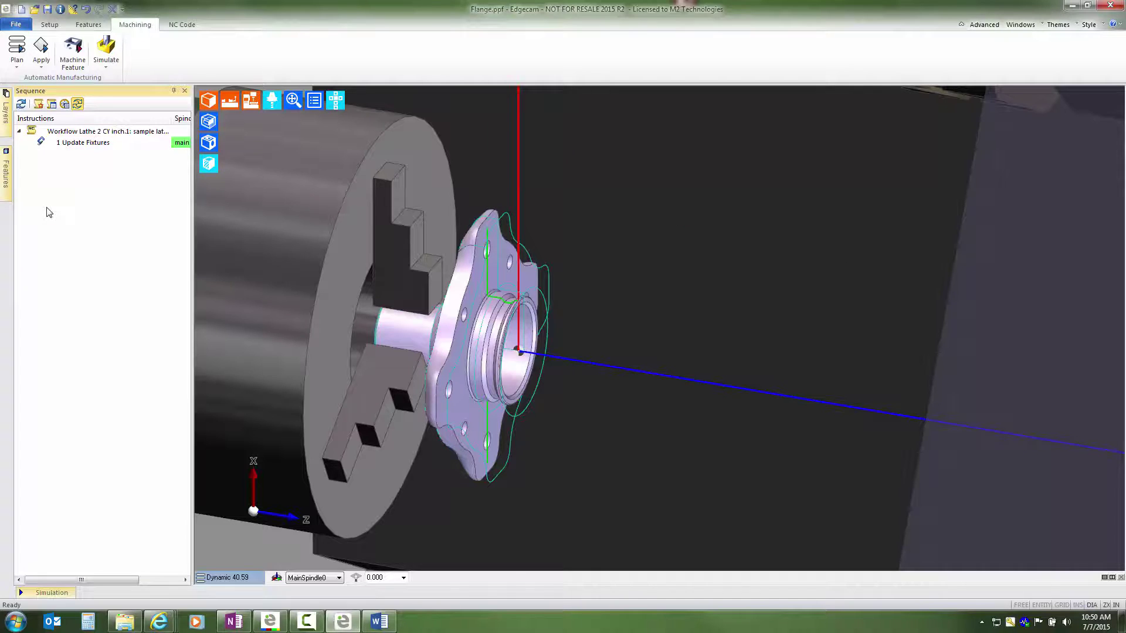
# Rough the flange's turning feature again with the default strategy, now without the job kit
pyautogui.click(72, 52)
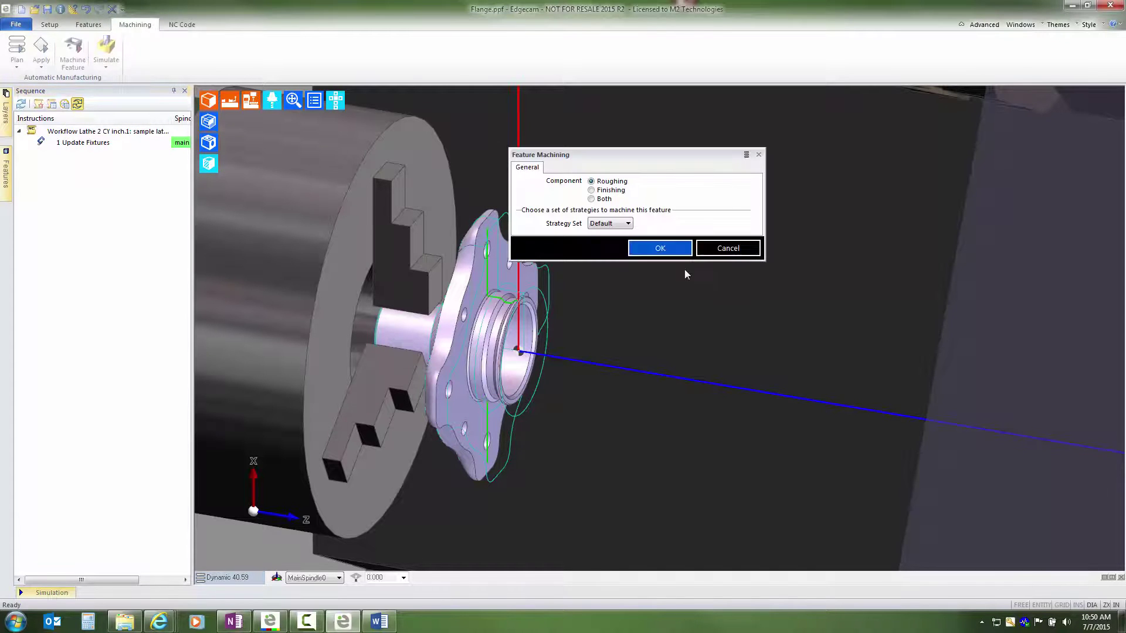
pyautogui.click(659, 248)
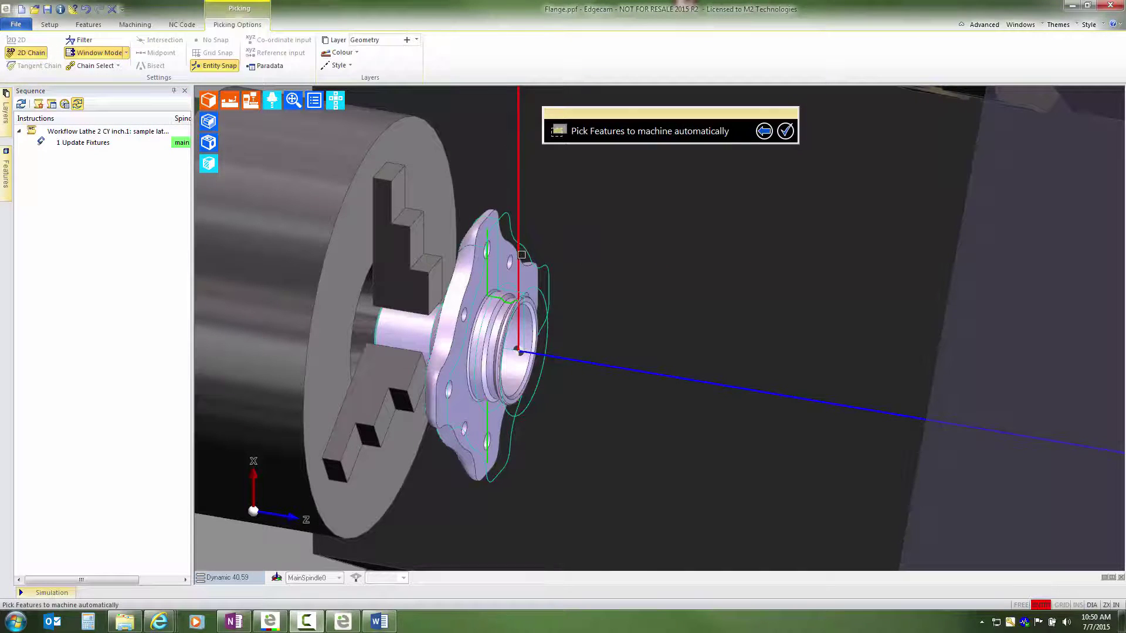
pyautogui.click(488, 269)
pyautogui.rightClick(606, 254)
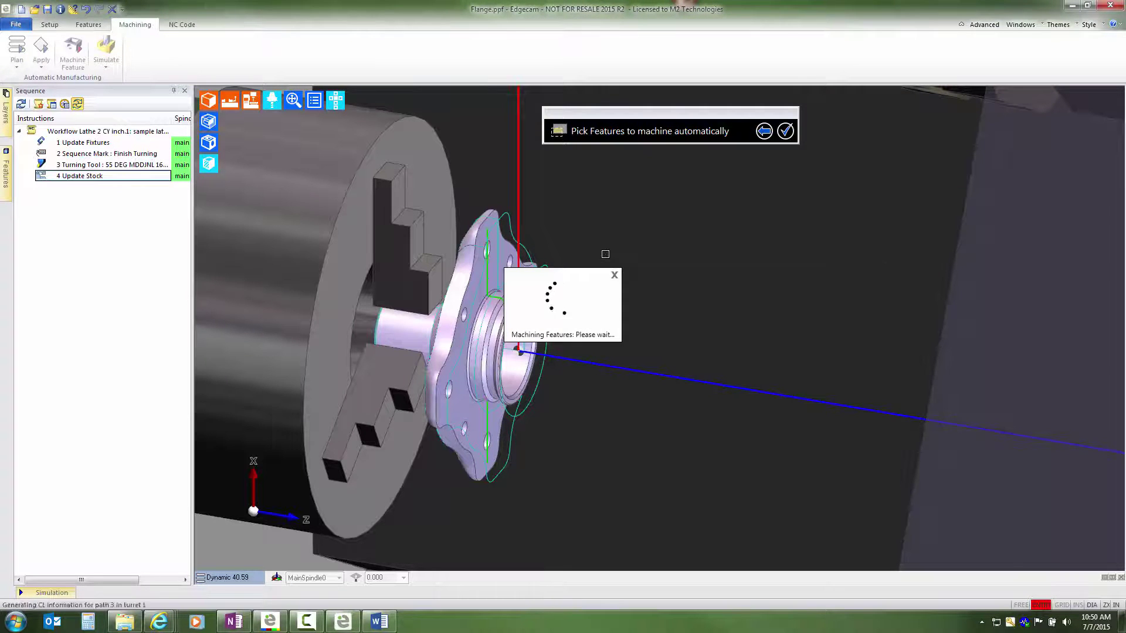
# Check the new turning tool's details, showing the 55 DEG MDDJNL 16-3D tool
pyautogui.click(108, 156)
pyautogui.doubleClick(109, 156)
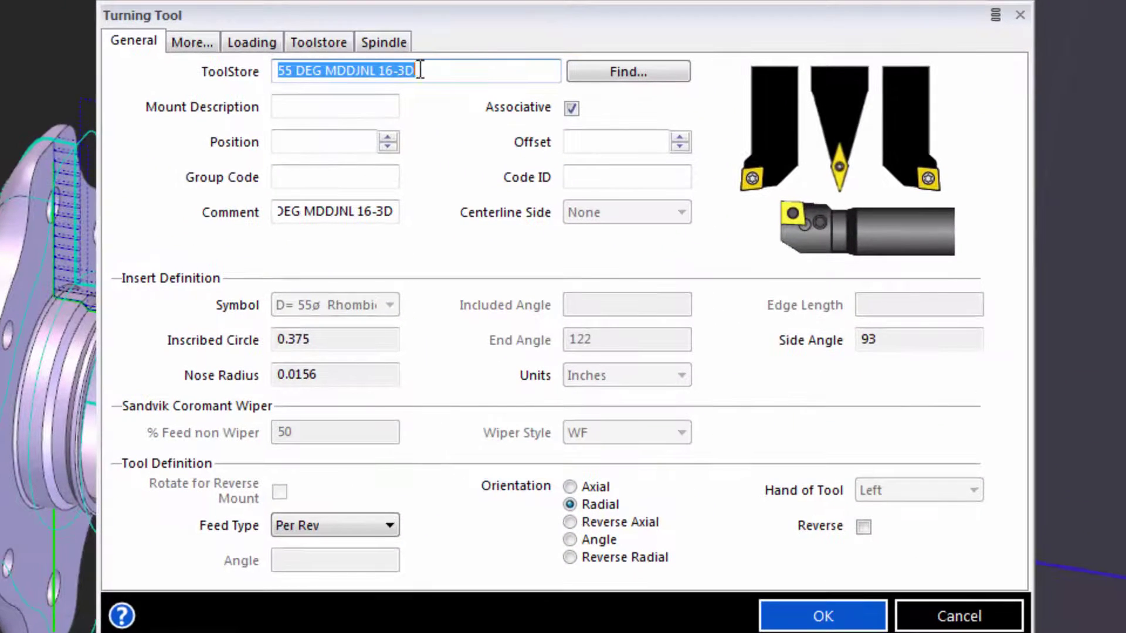
pyautogui.click(447, 72)
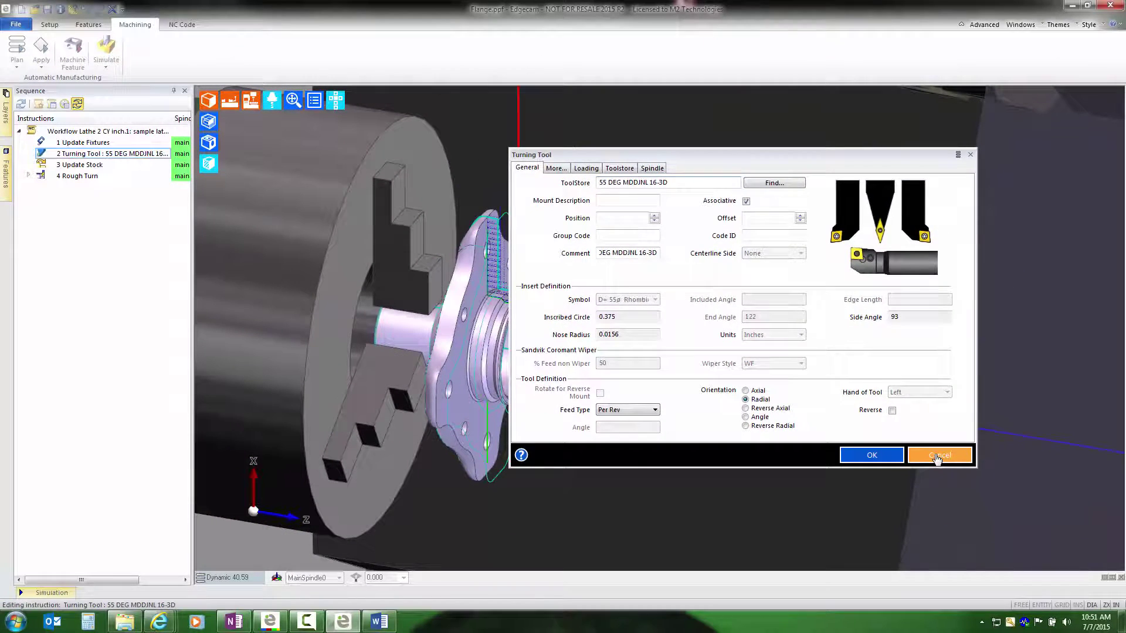
# Dismiss the tool details and bring up the Tool Store, reviewing its turning filter options
pyautogui.click(938, 456)
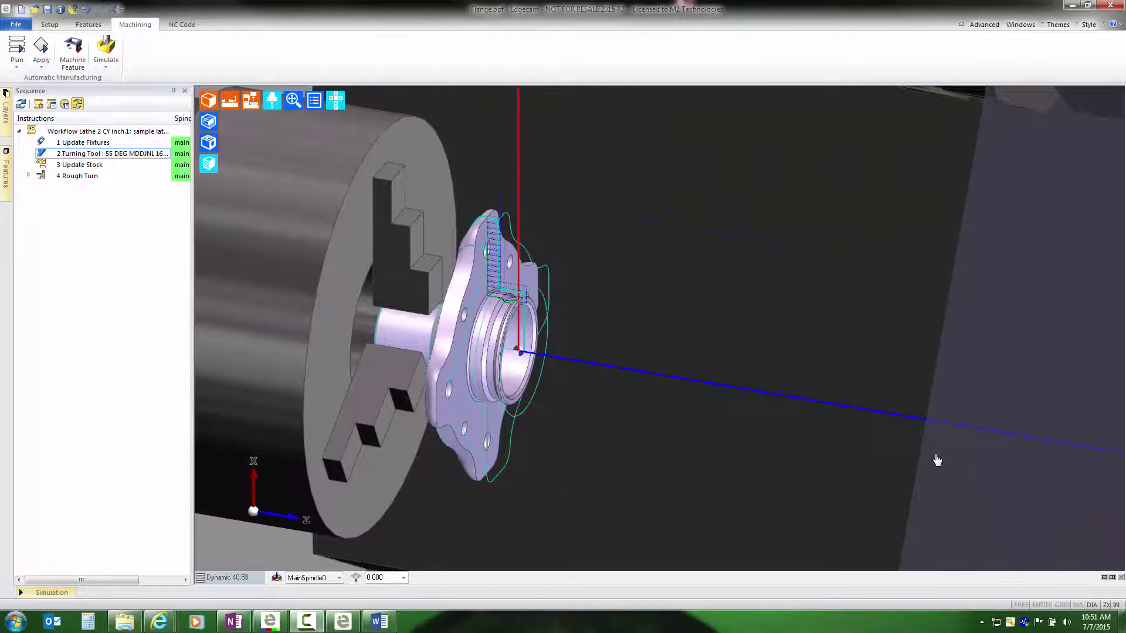
pyautogui.click(984, 24)
pyautogui.click(330, 59)
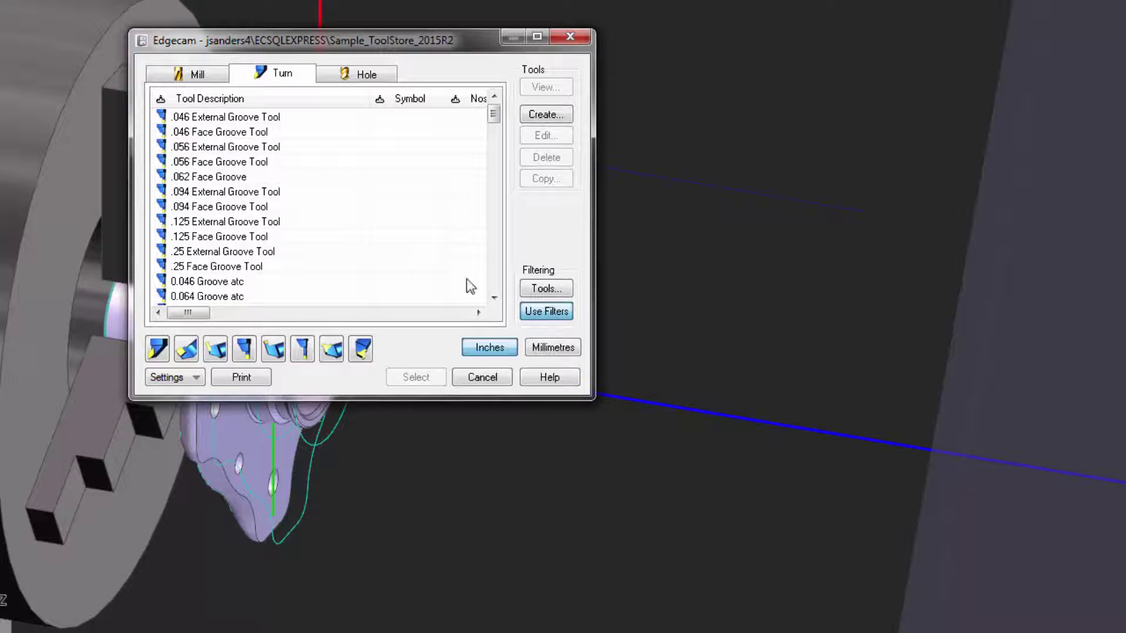
pyautogui.click(534, 289)
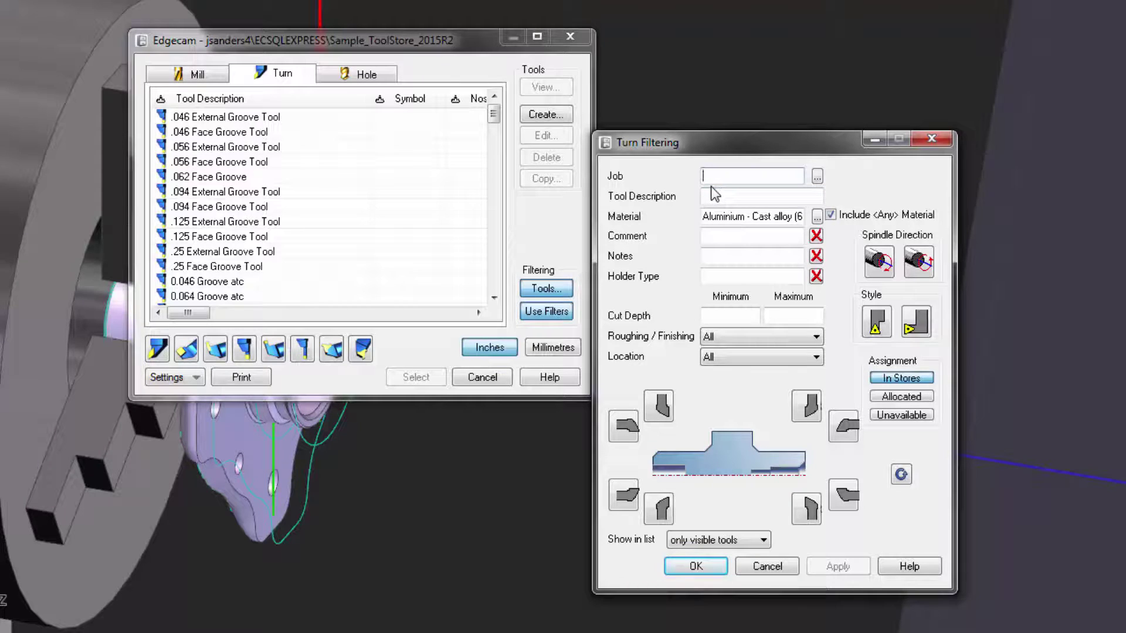
pyautogui.click(768, 567)
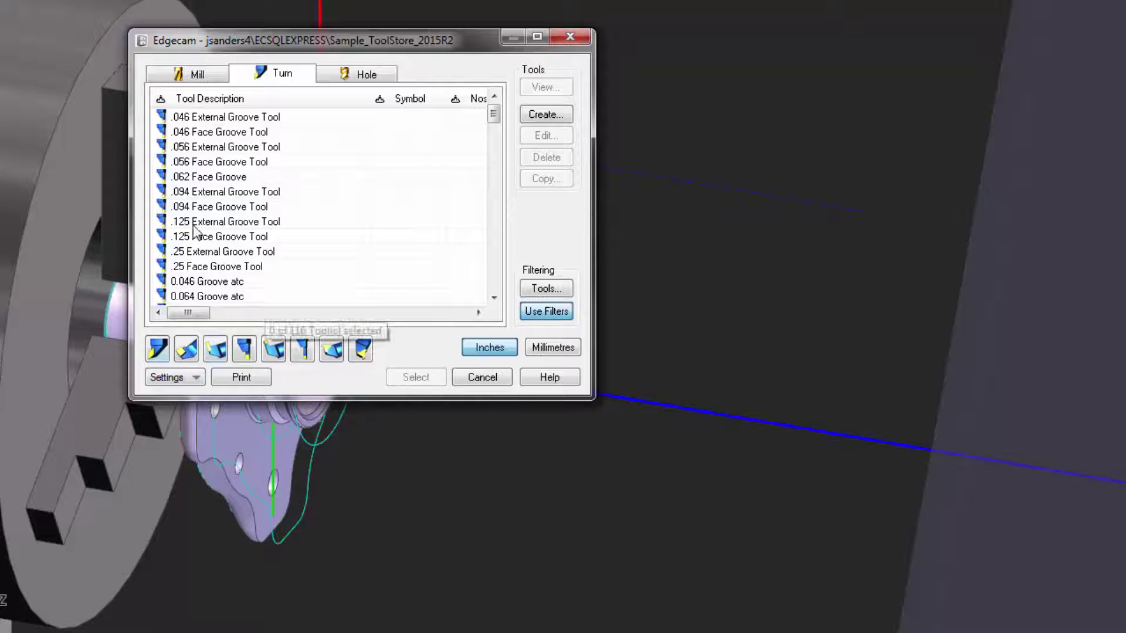
# Pick the 55 Deg General Turn .015 TNR from the general turning tools at turret position 2
pyautogui.click(158, 350)
pyautogui.click(208, 267)
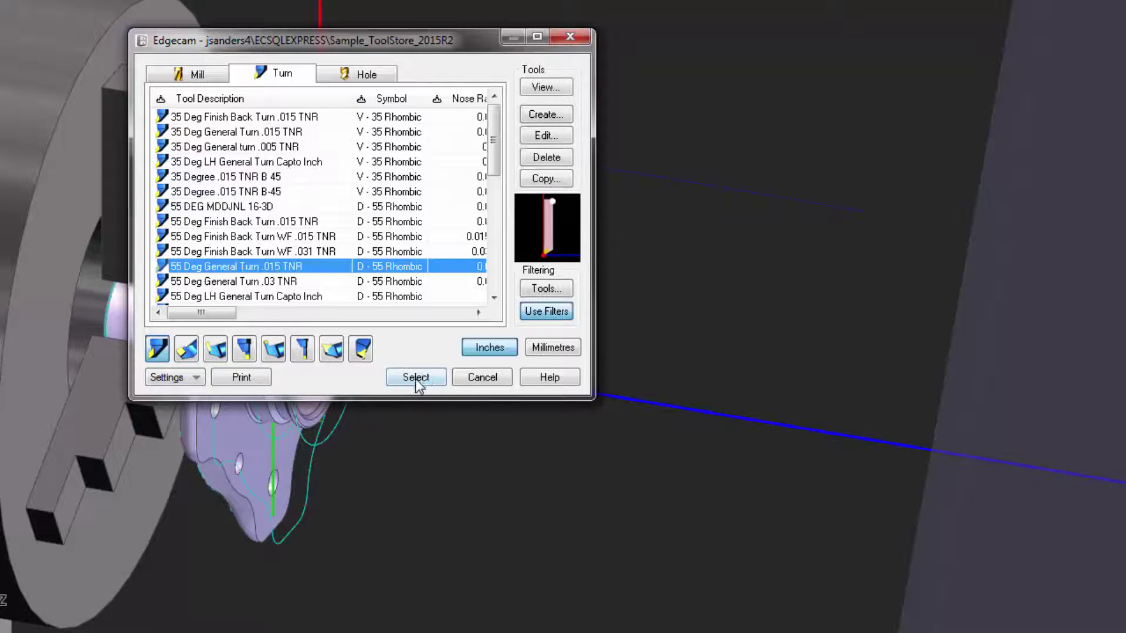
pyautogui.click(415, 377)
pyautogui.click(461, 147)
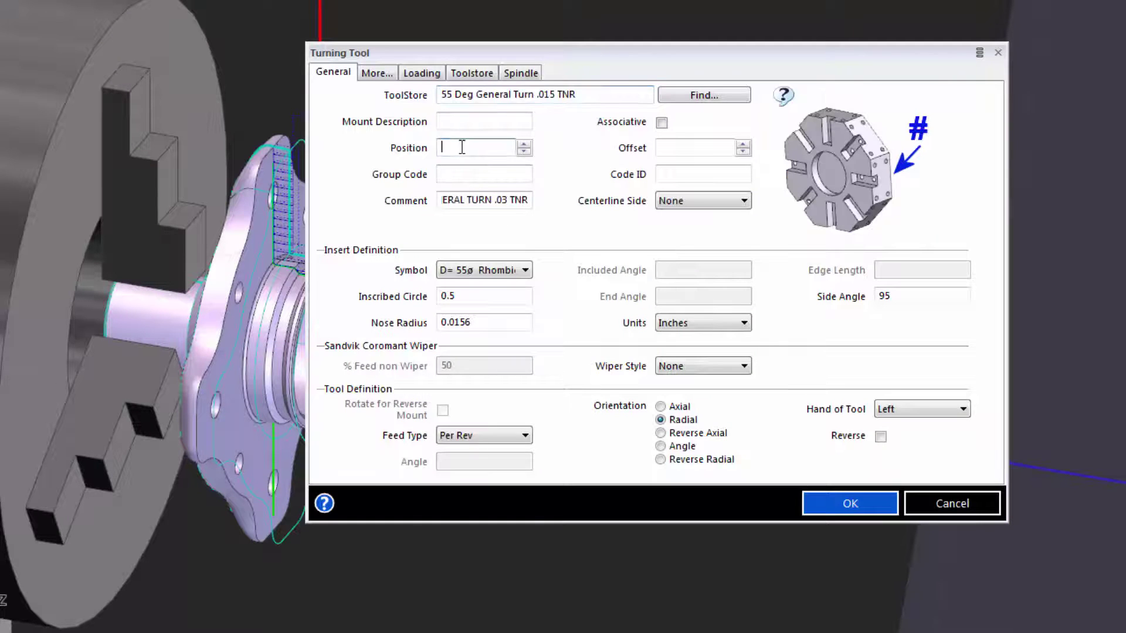
pyautogui.write('2')
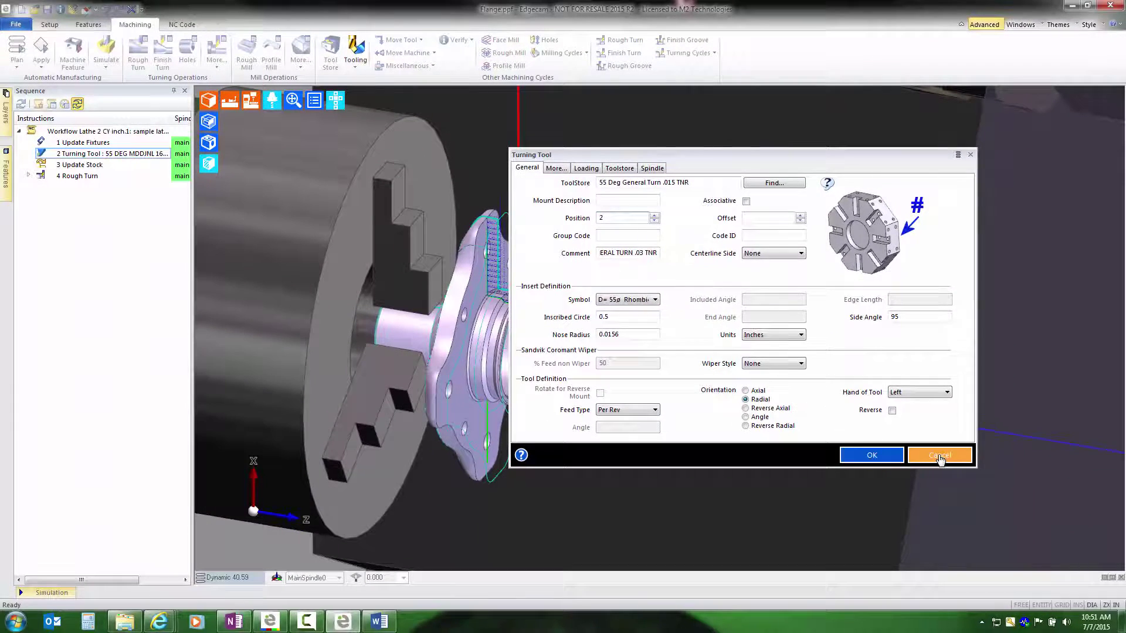
# Confirm the new tool, then delete the tool, Update Stock and Rough Turn steps
pyautogui.click(853, 510)
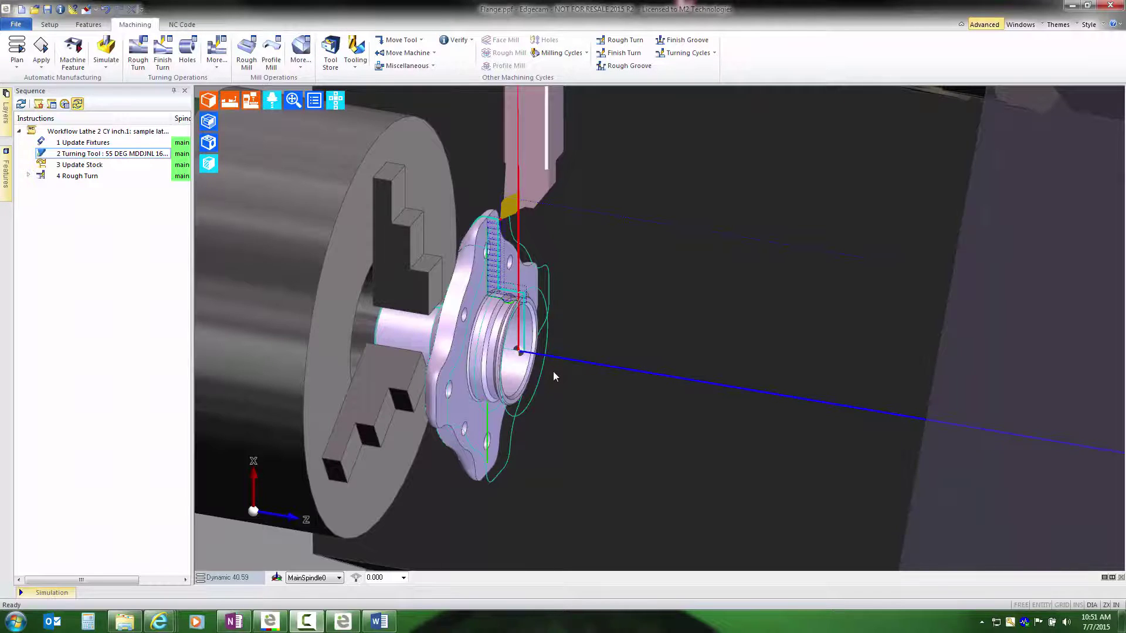
pyautogui.moveTo(97, 212); pyautogui.dragTo(45, 156)
pyautogui.press('Delete')
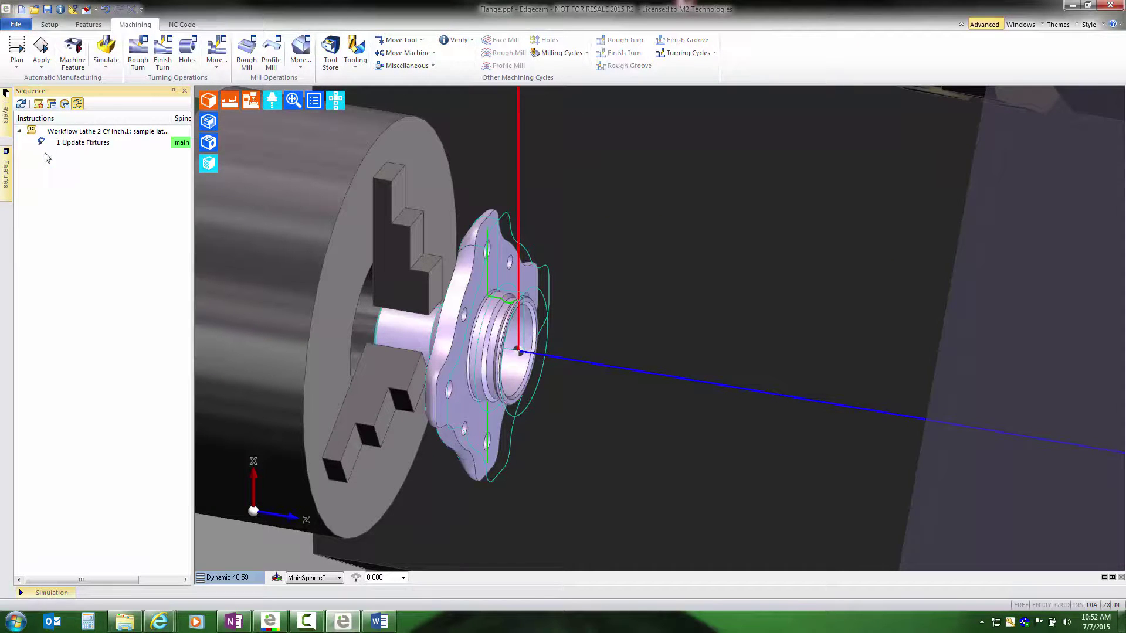
# Attach the Workflow Lathe 2 CY inch.1 job in the sequence's Machine Parameters job data
pyautogui.click(51, 103)
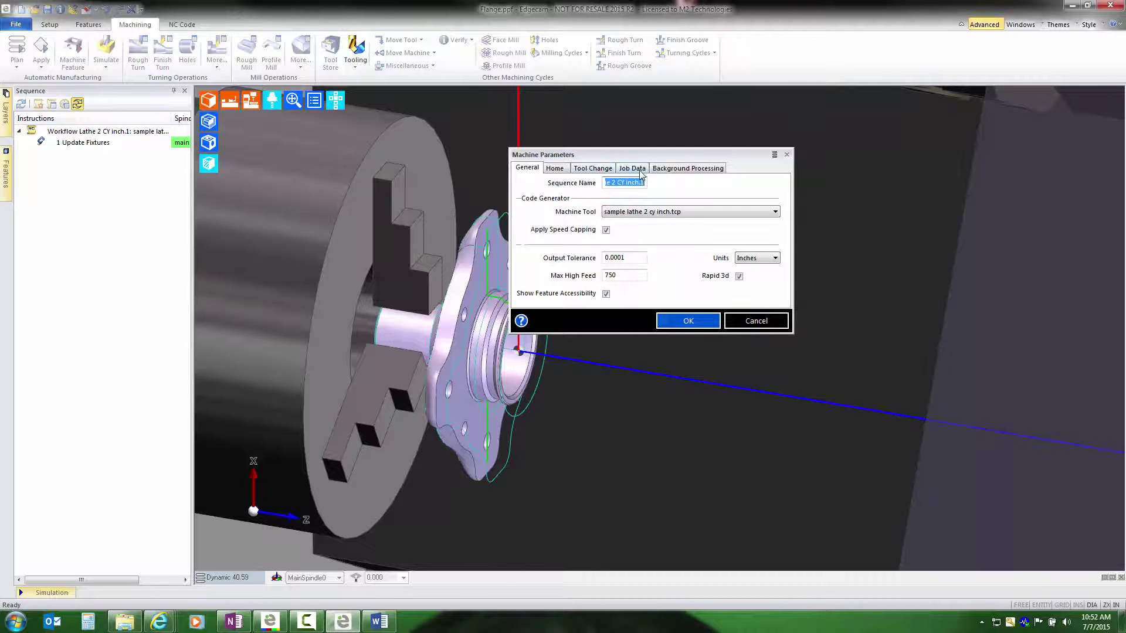
pyautogui.click(632, 169)
pyautogui.click(754, 183)
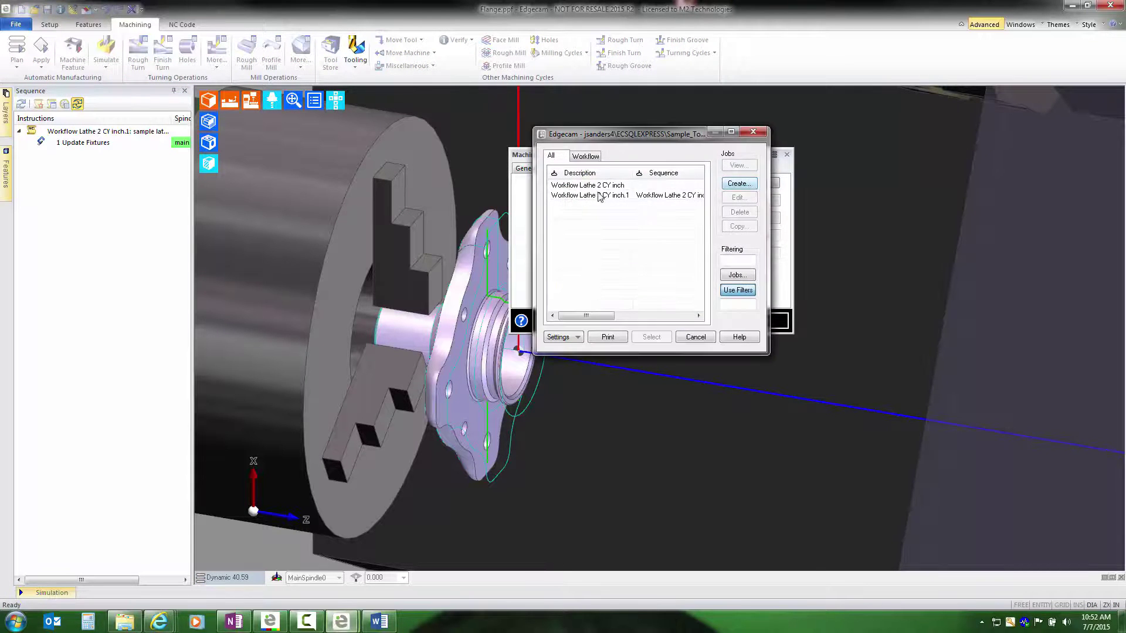
pyautogui.doubleClick(596, 195)
pyautogui.click(675, 317)
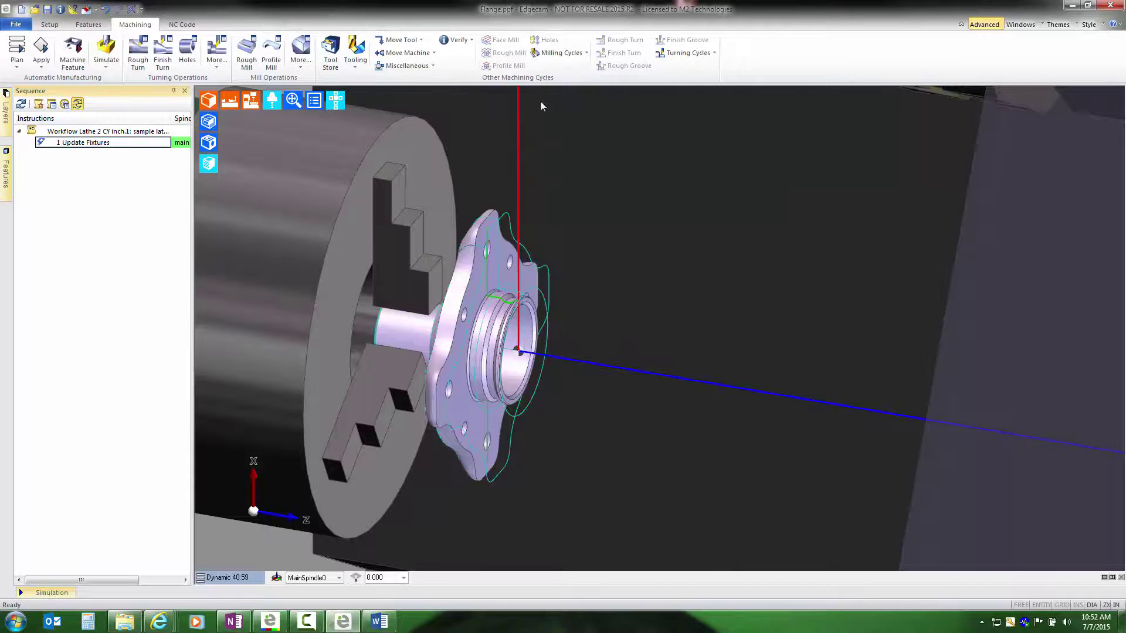
# Filter the Tool Store to general turning tools restricted to the Workflow Lathe 2 CY inch.1 job
pyautogui.click(331, 52)
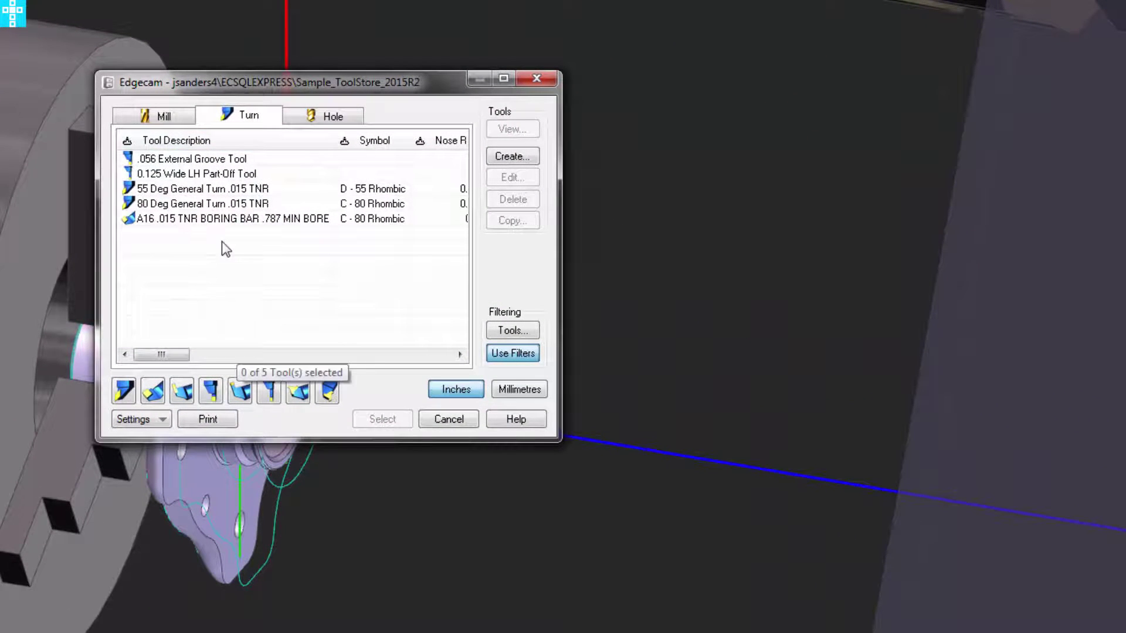
pyautogui.click(124, 390)
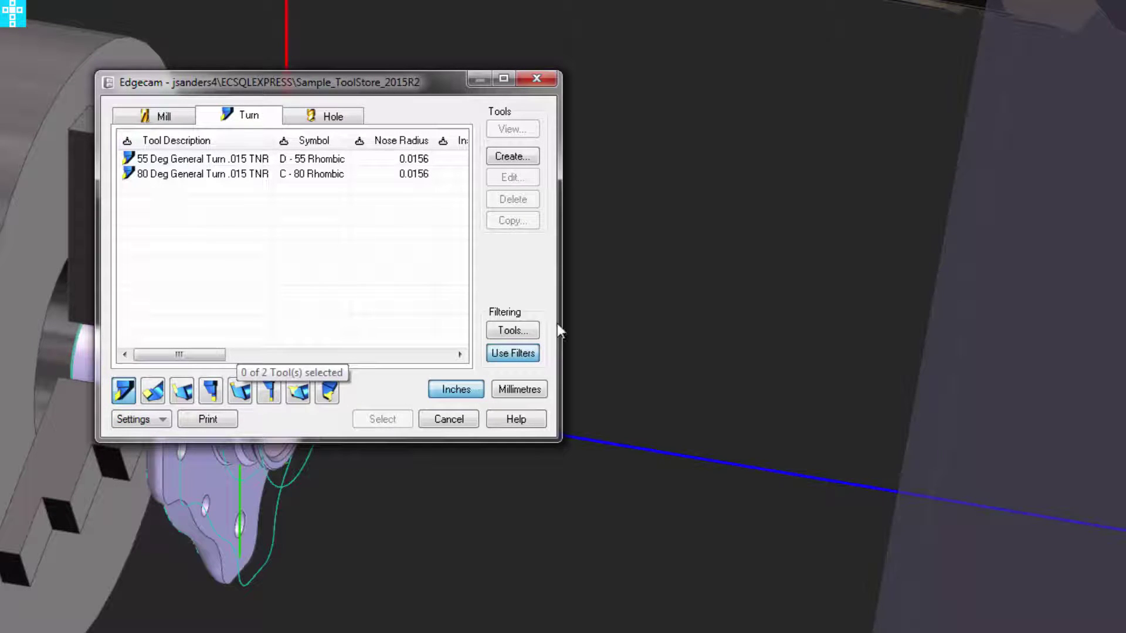
pyautogui.click(507, 331)
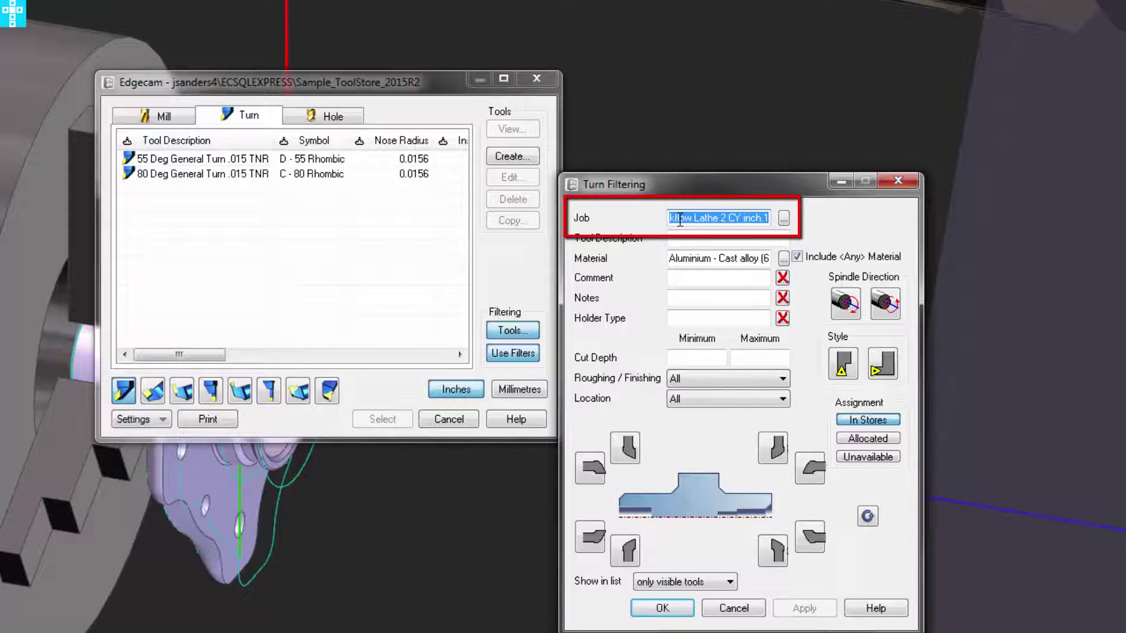
pyautogui.press('Home')
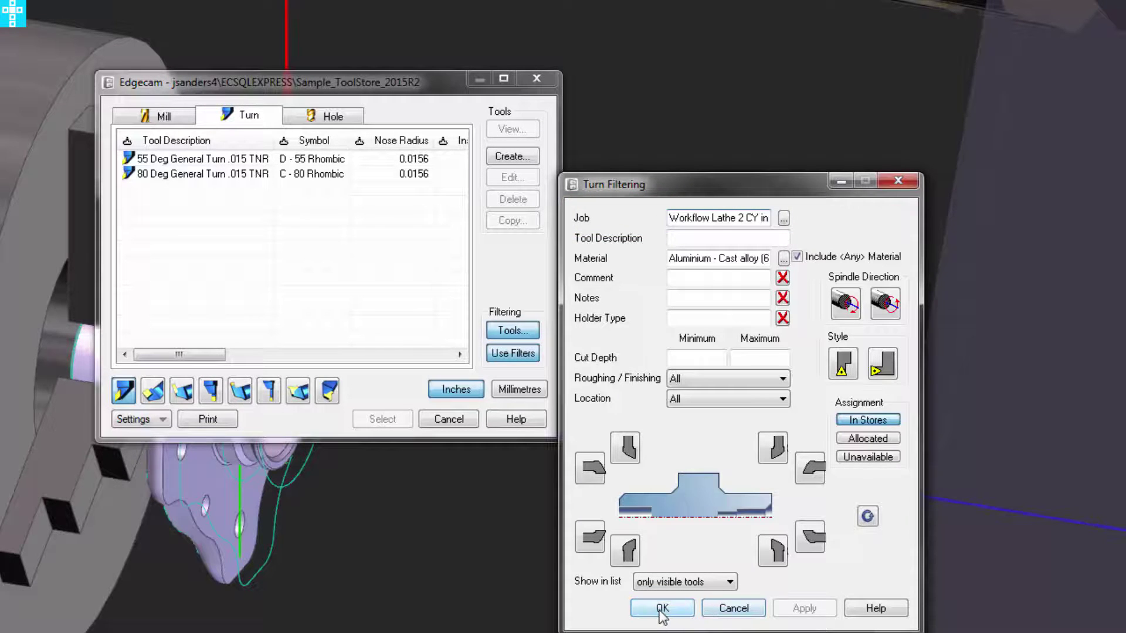
pyautogui.click(676, 612)
# Add the job kit's 55 Deg General Turn .015 TNR tool at turret position 2
pyautogui.doubleClick(146, 158)
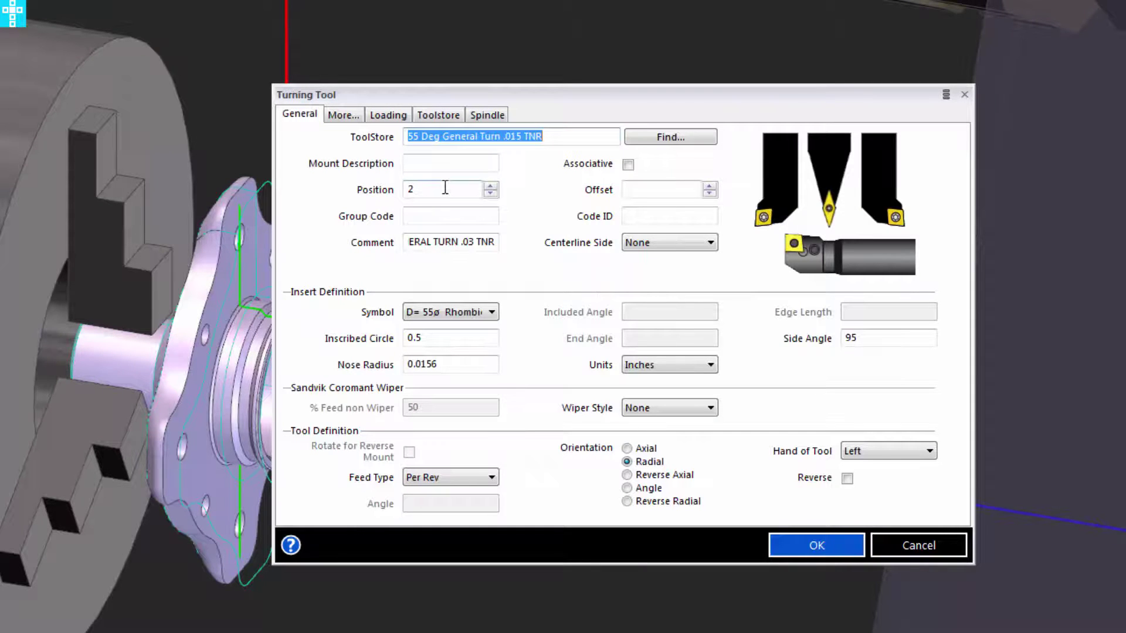
pyautogui.click(445, 187)
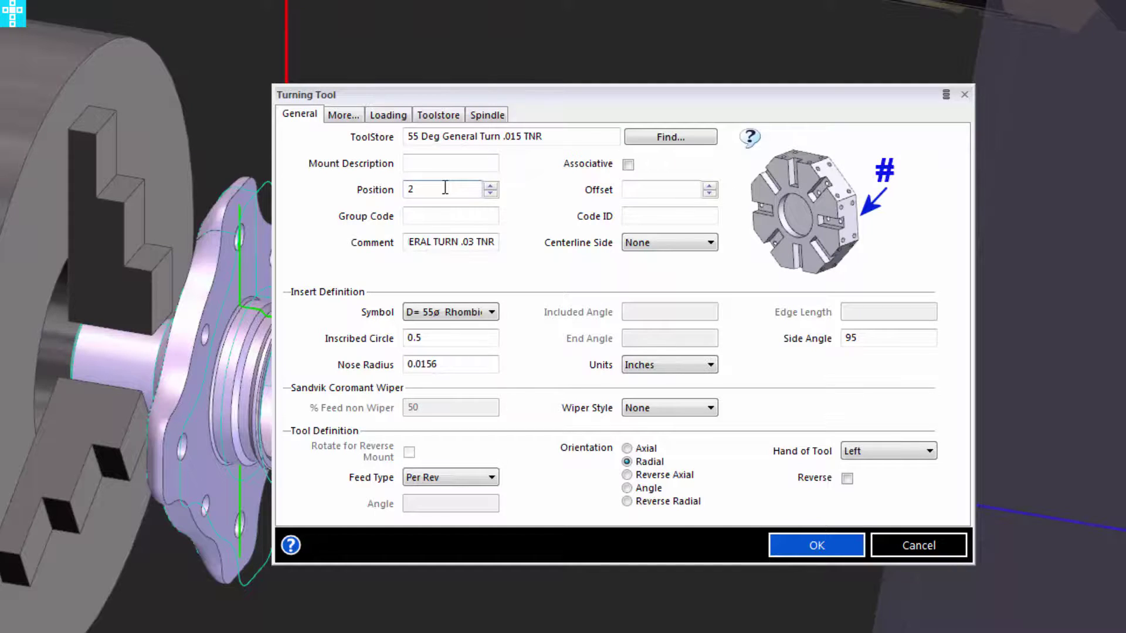
pyautogui.click(814, 546)
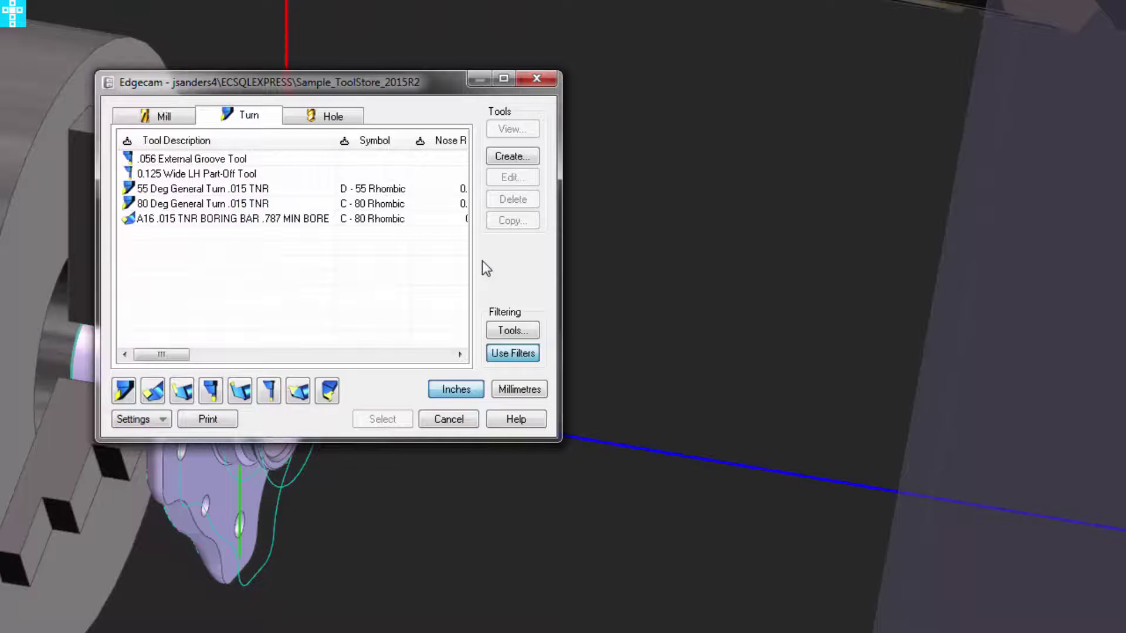
# Remove the job restriction from the general turning filter to list all turning tools
pyautogui.click(121, 394)
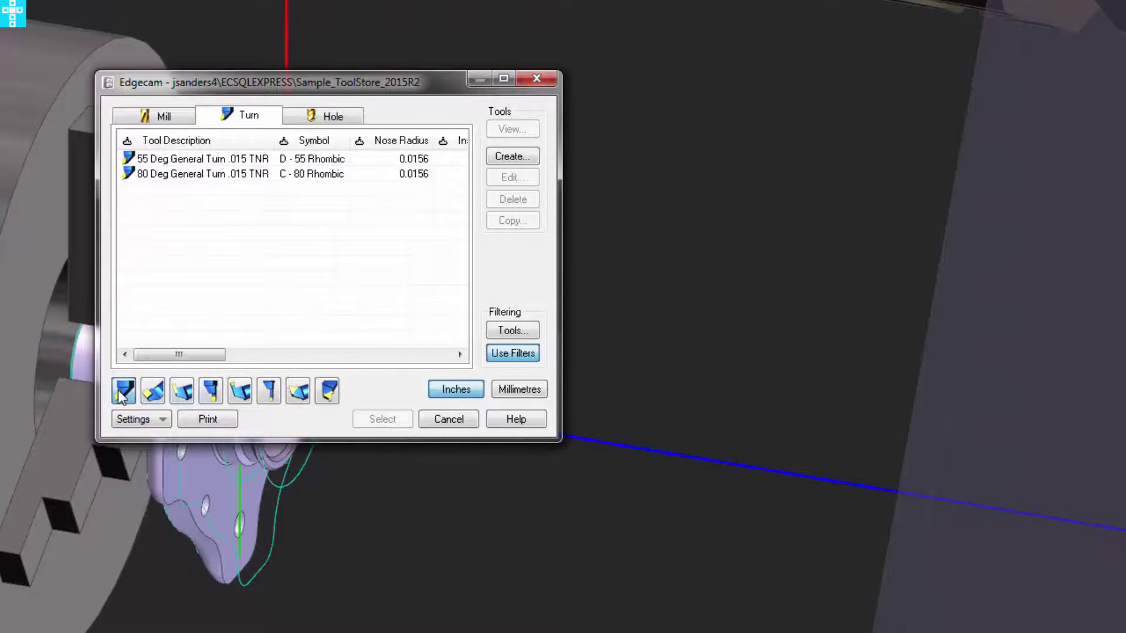
pyautogui.click(511, 330)
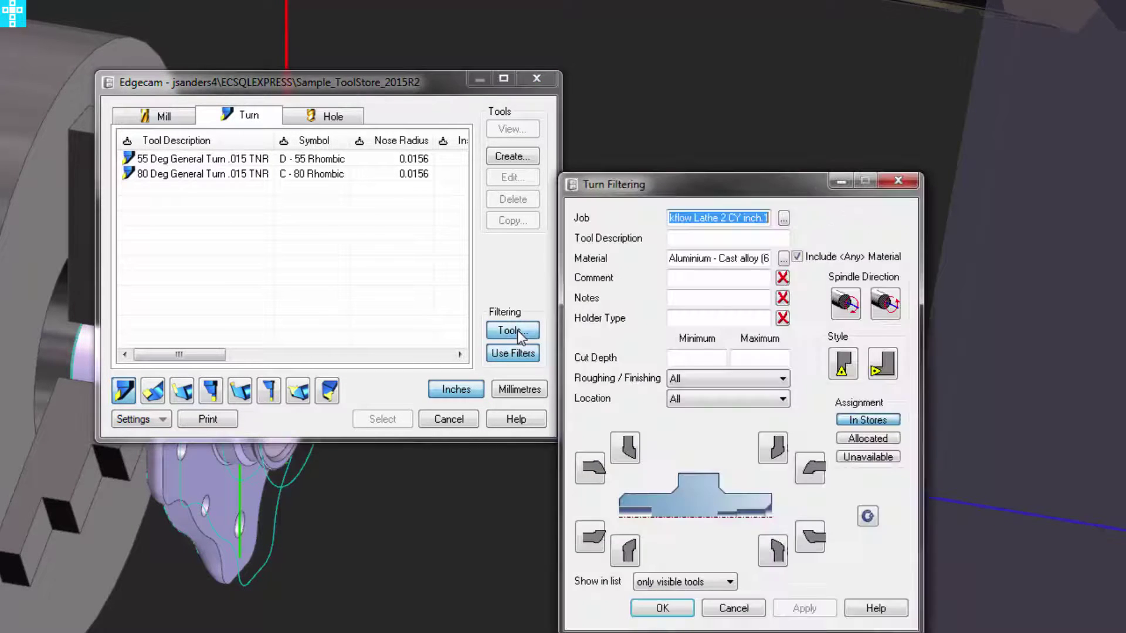
pyautogui.press('Delete')
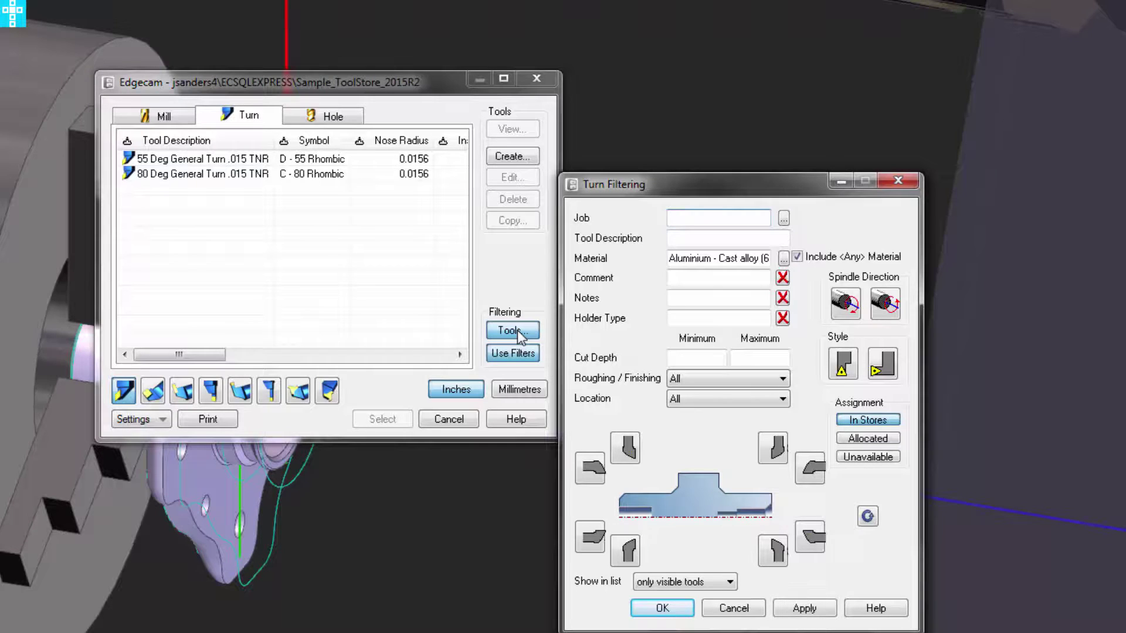
pyautogui.click(663, 608)
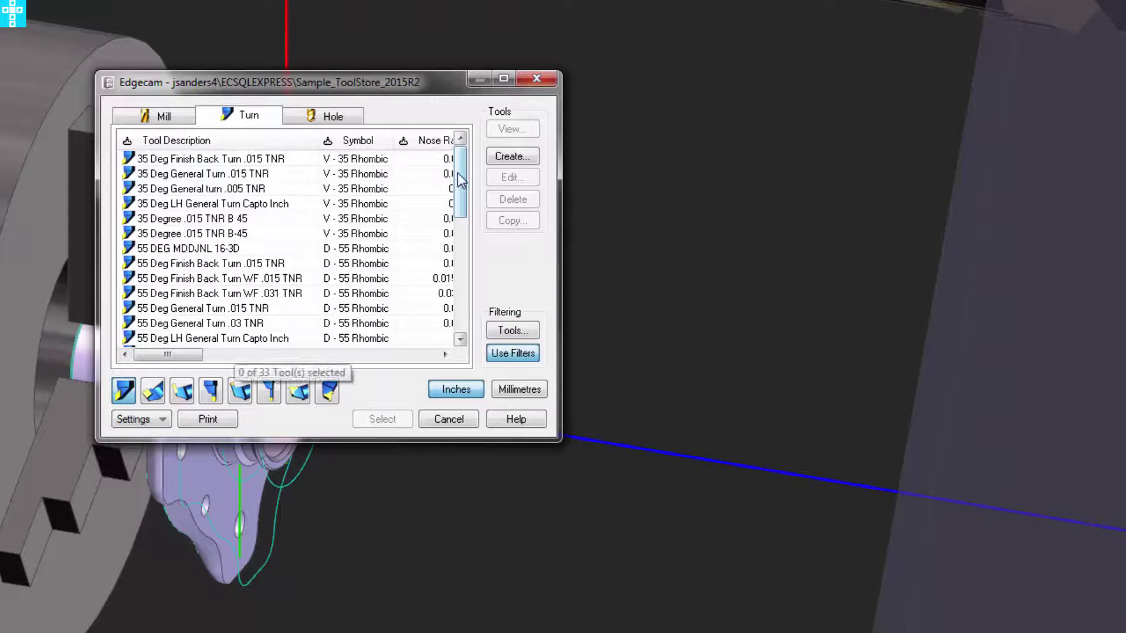
pyautogui.moveTo(460, 176); pyautogui.dragTo(477, 146)
pyautogui.scroll(-1, 463, 240)
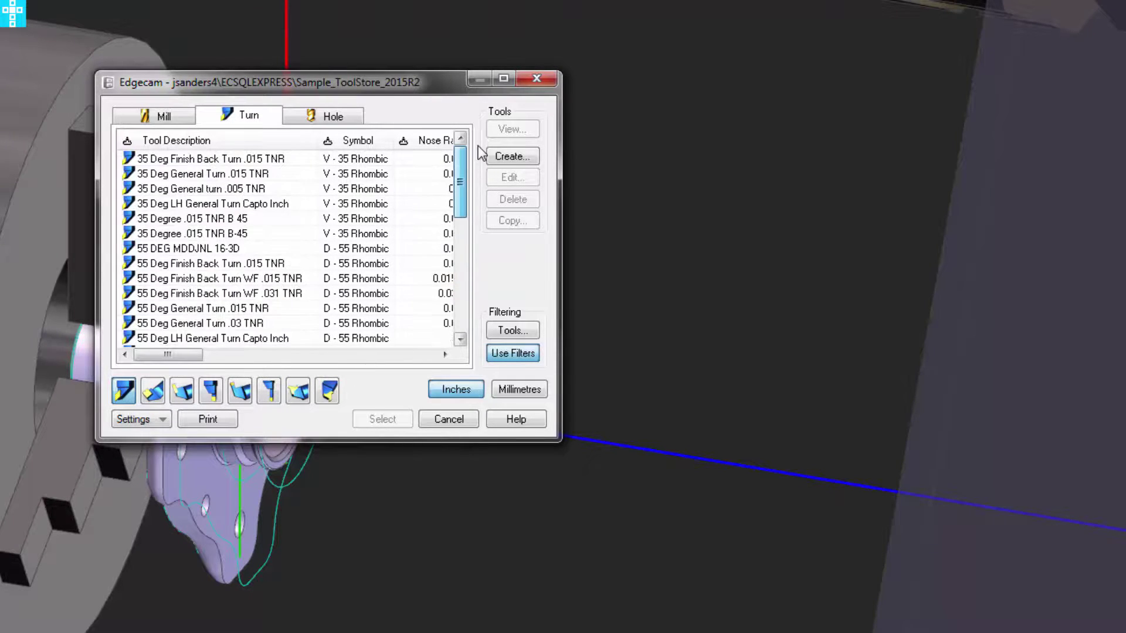
# Add the 35 Deg General Turn .015 TNR tool to the sequence as T5
pyautogui.click(170, 175)
pyautogui.click(382, 419)
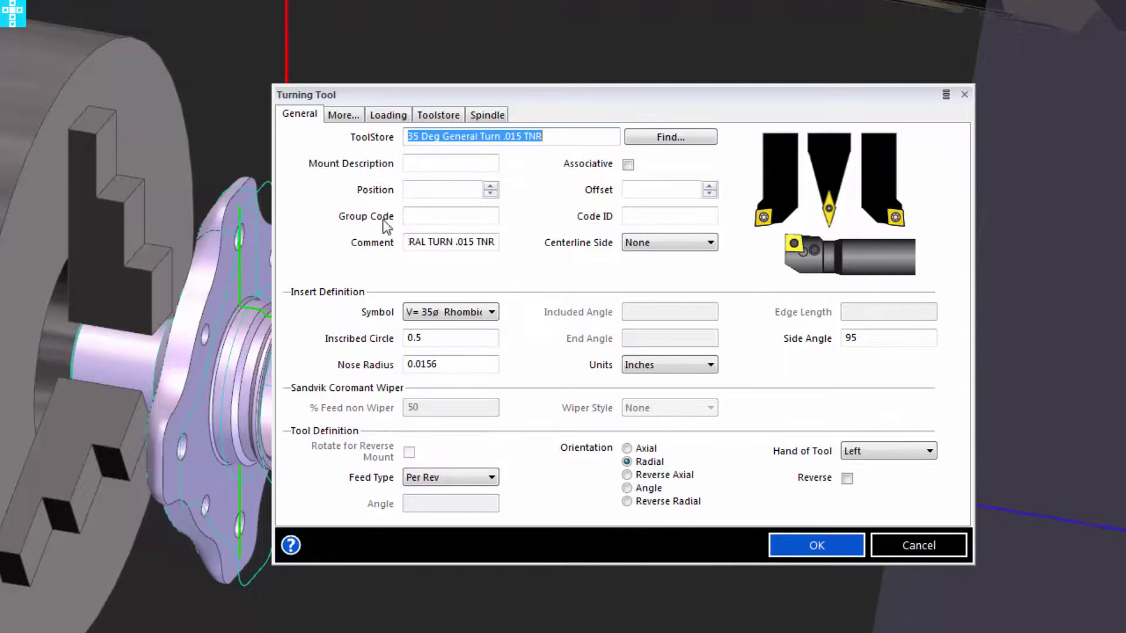
pyautogui.click(426, 189)
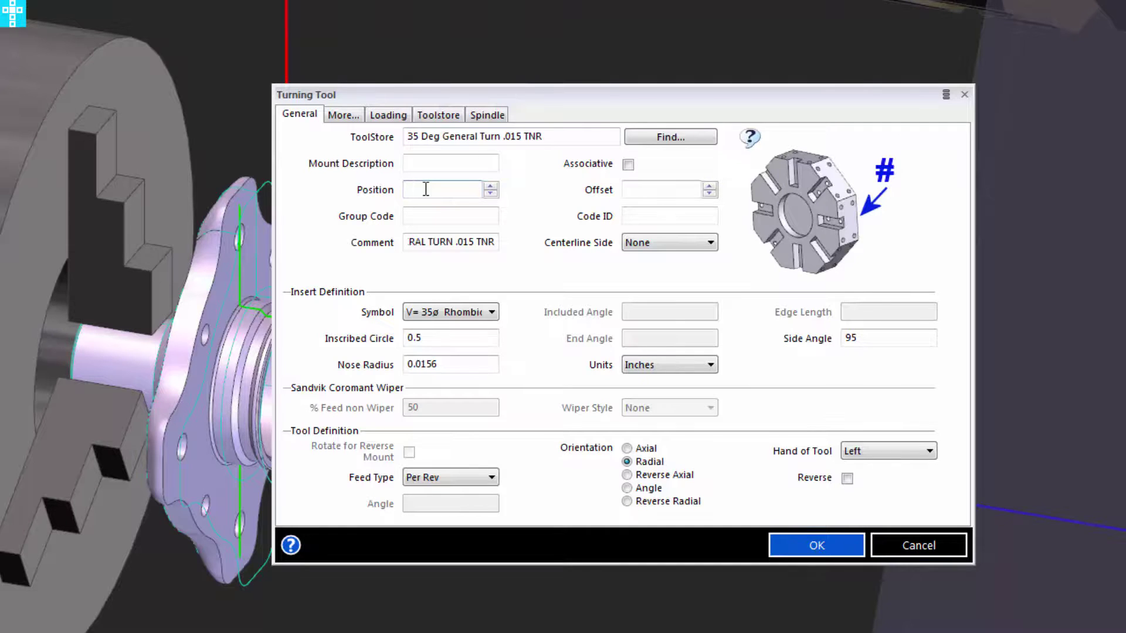
pyautogui.write('1')
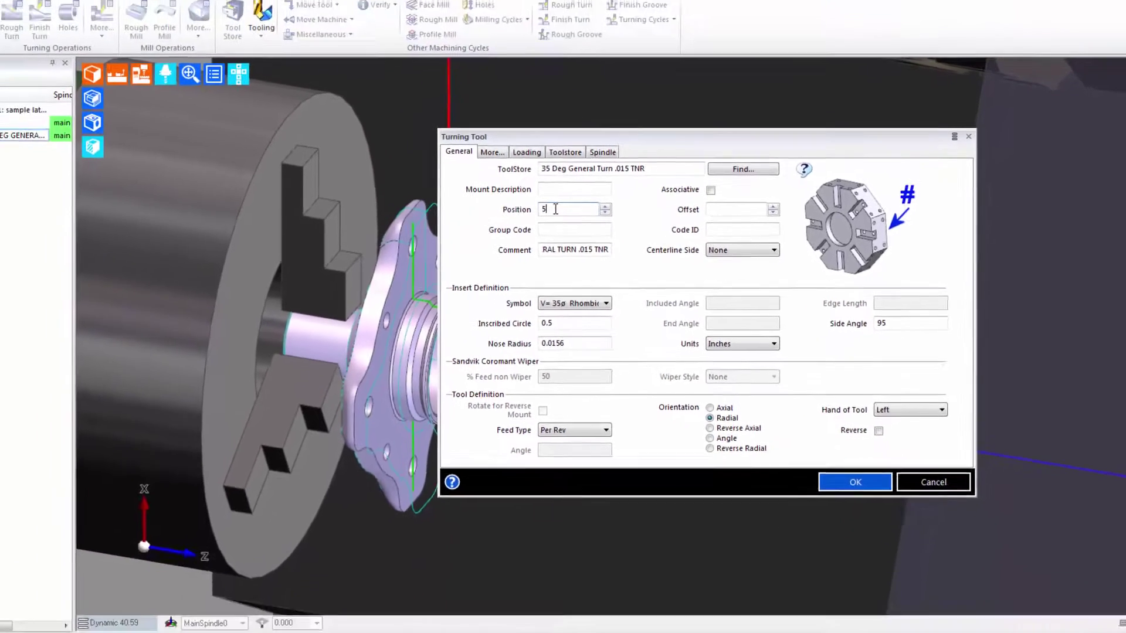
pyautogui.press('Return')
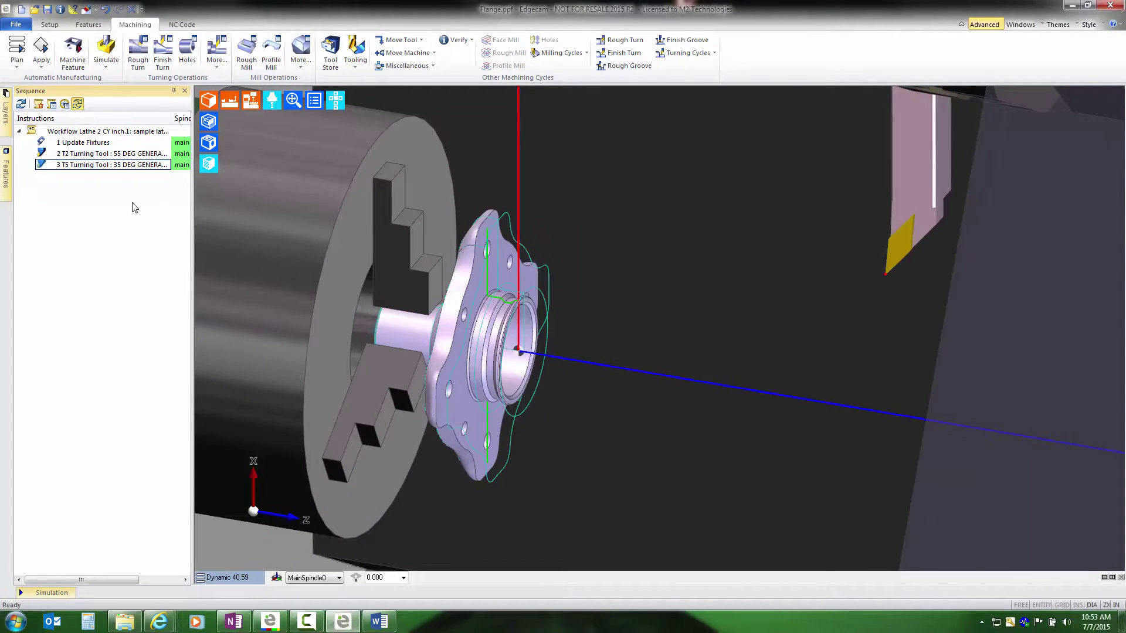
# Delete both turning tools, then auto-rough the flange with default roughing, bringing in the T2 55 Deg tool
pyautogui.keyDown('shift'); pyautogui.click(58, 153); pyautogui.keyUp('shift')
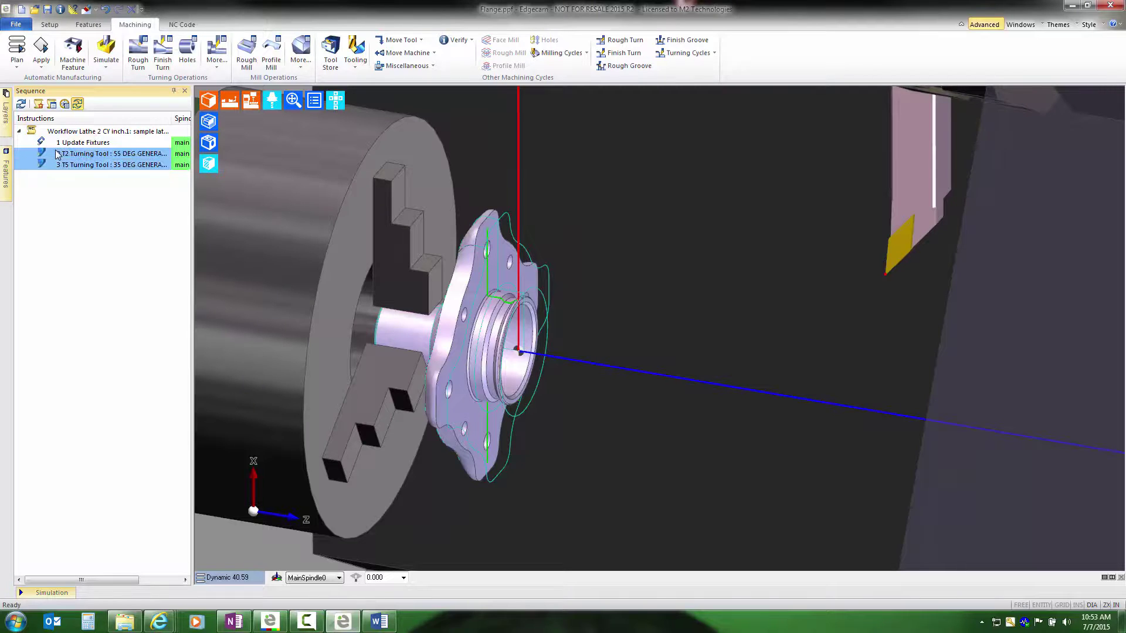
pyautogui.press('Delete')
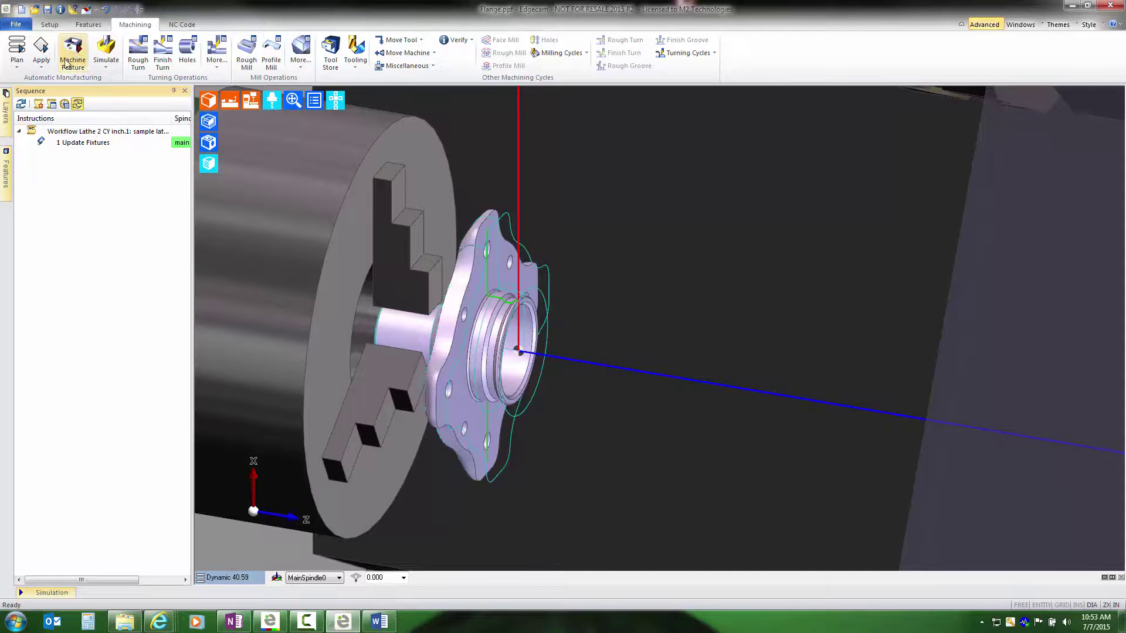
pyautogui.click(983, 24)
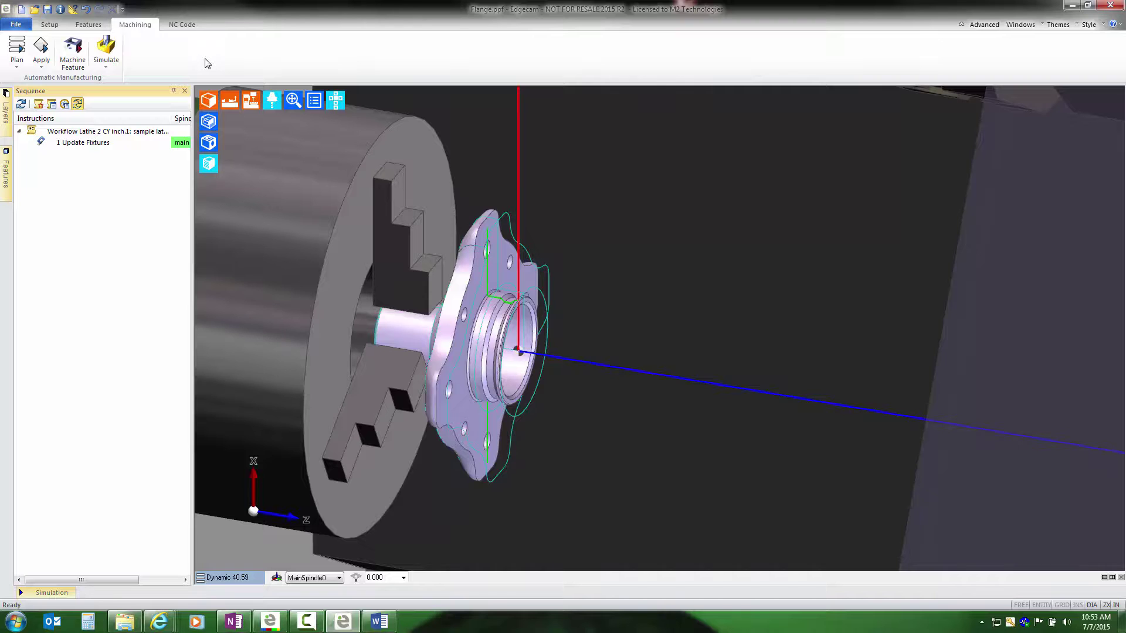
pyautogui.click(76, 52)
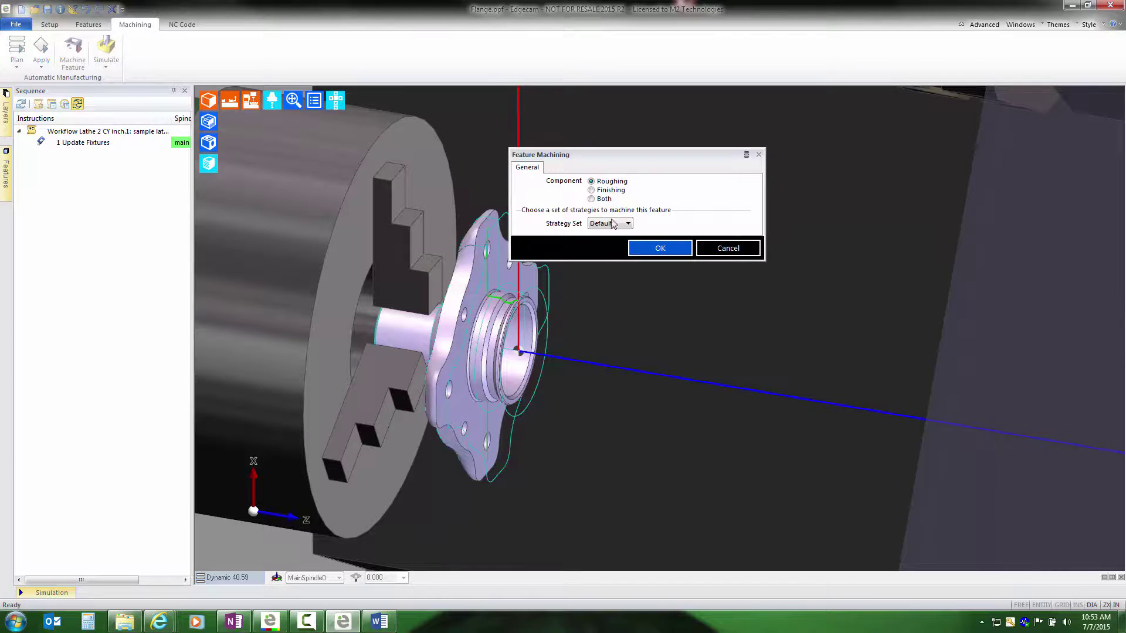
pyautogui.click(658, 250)
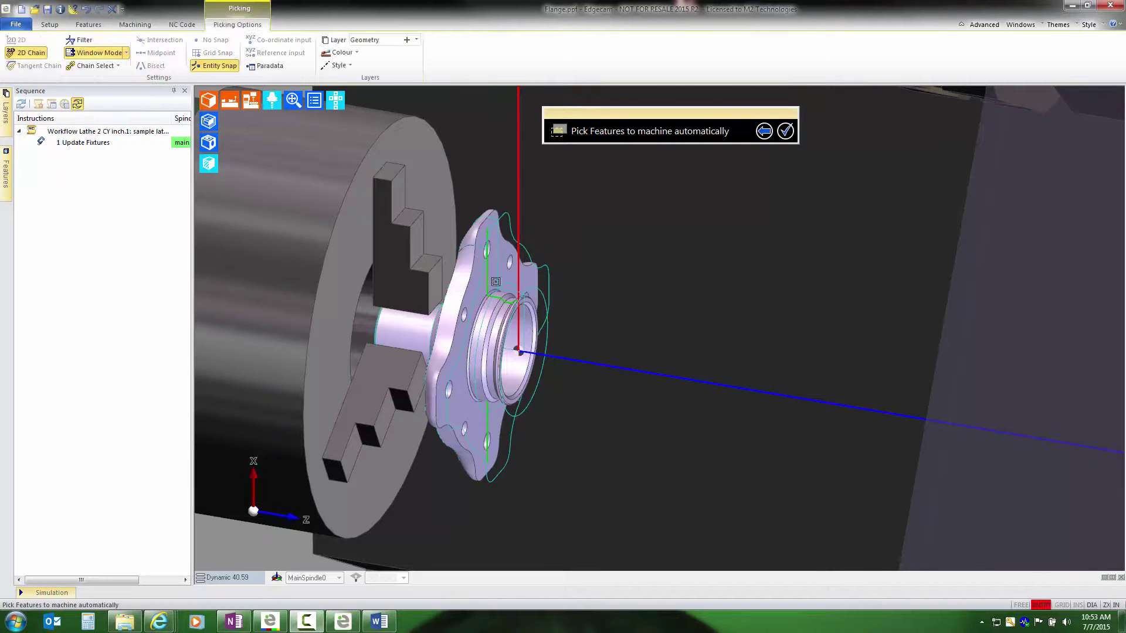
pyautogui.rightClick(681, 283)
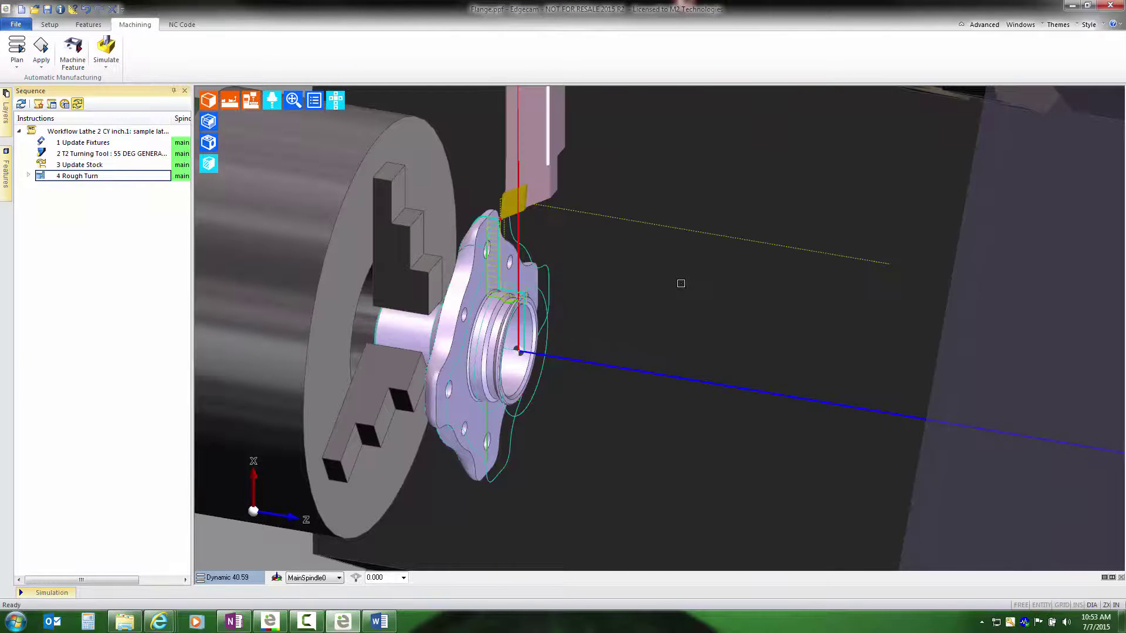
pyautogui.doubleClick(92, 154)
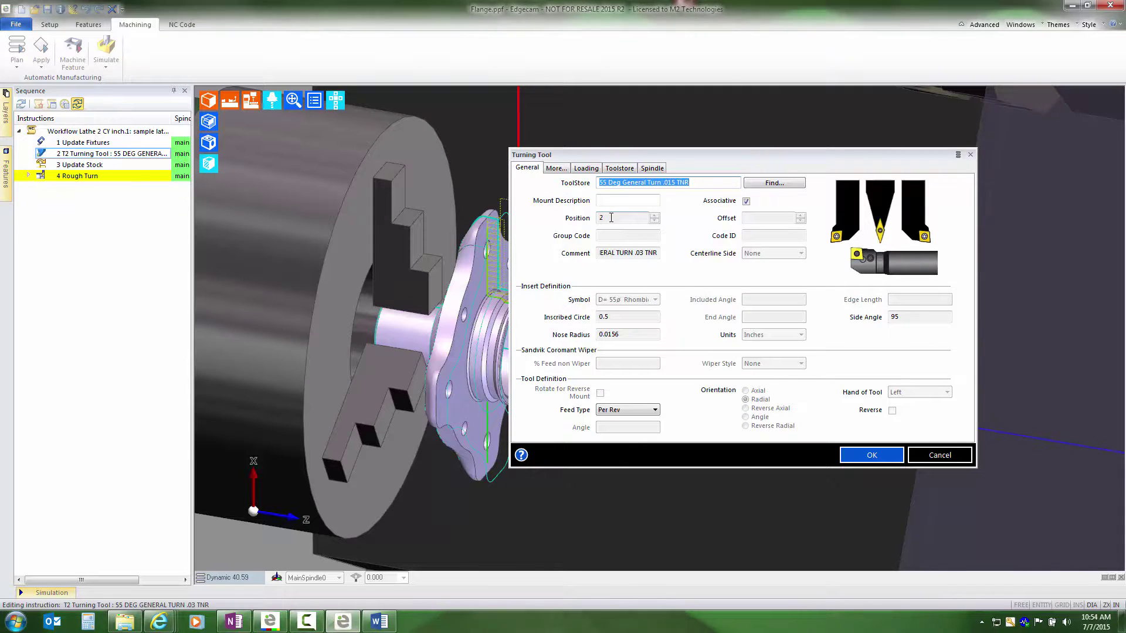
pyautogui.click(940, 456)
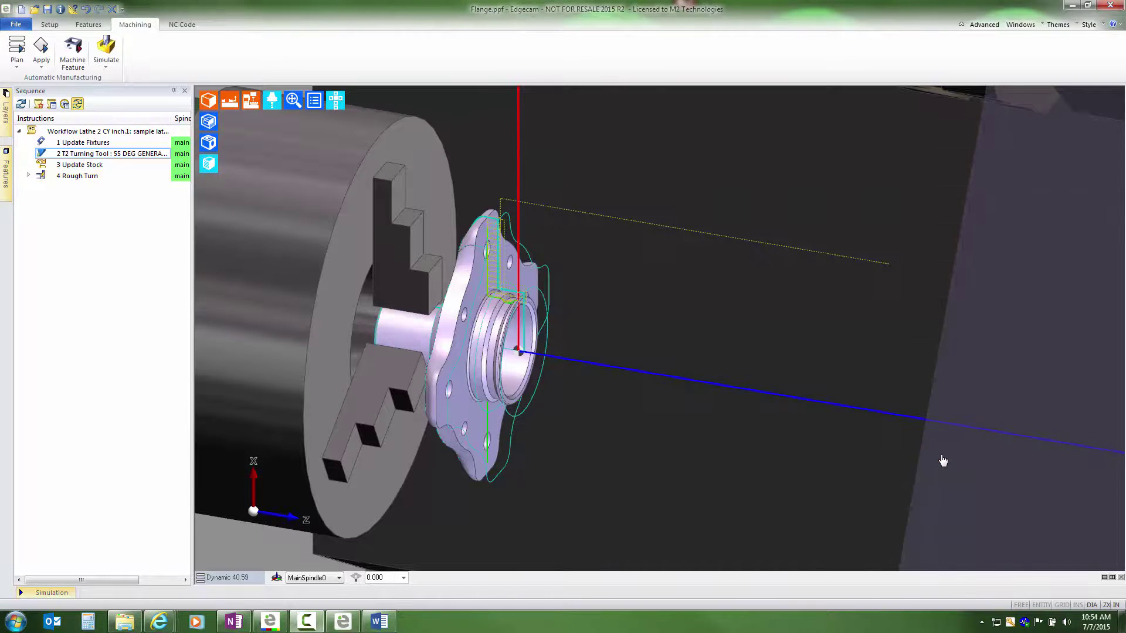